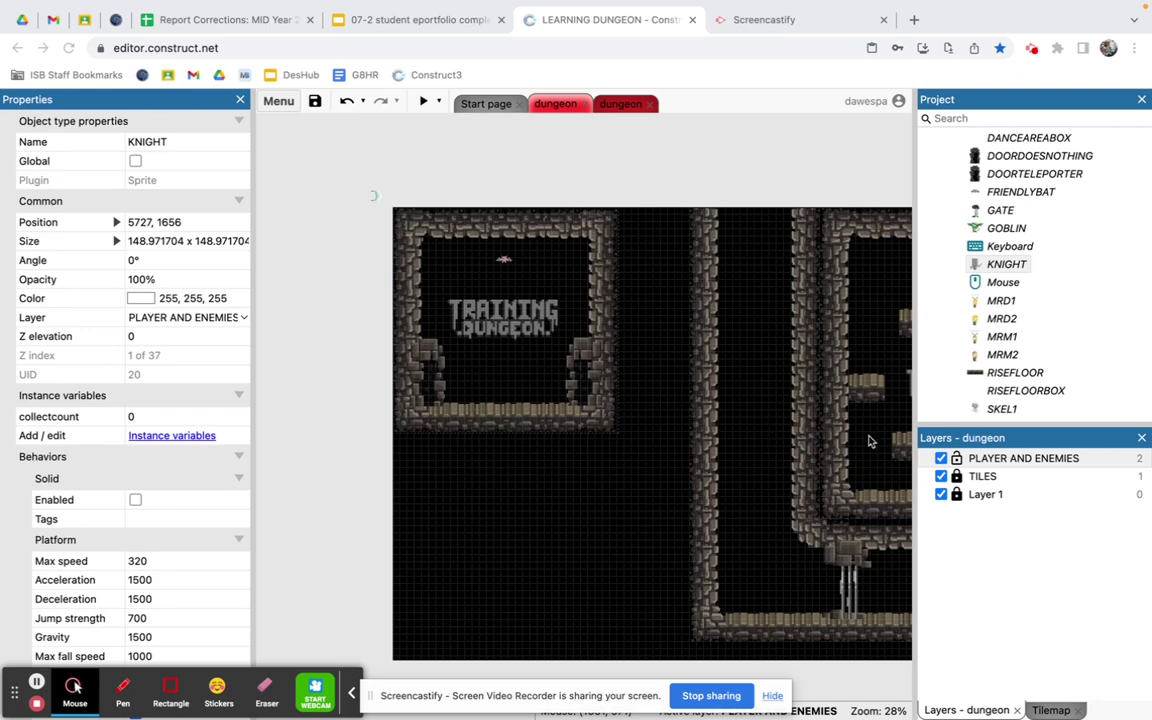
Step: Lock the TILES and Layer 1 layers, undoing an accidental tilemap move along the way
left_click(956, 481)
left_click(956, 477)
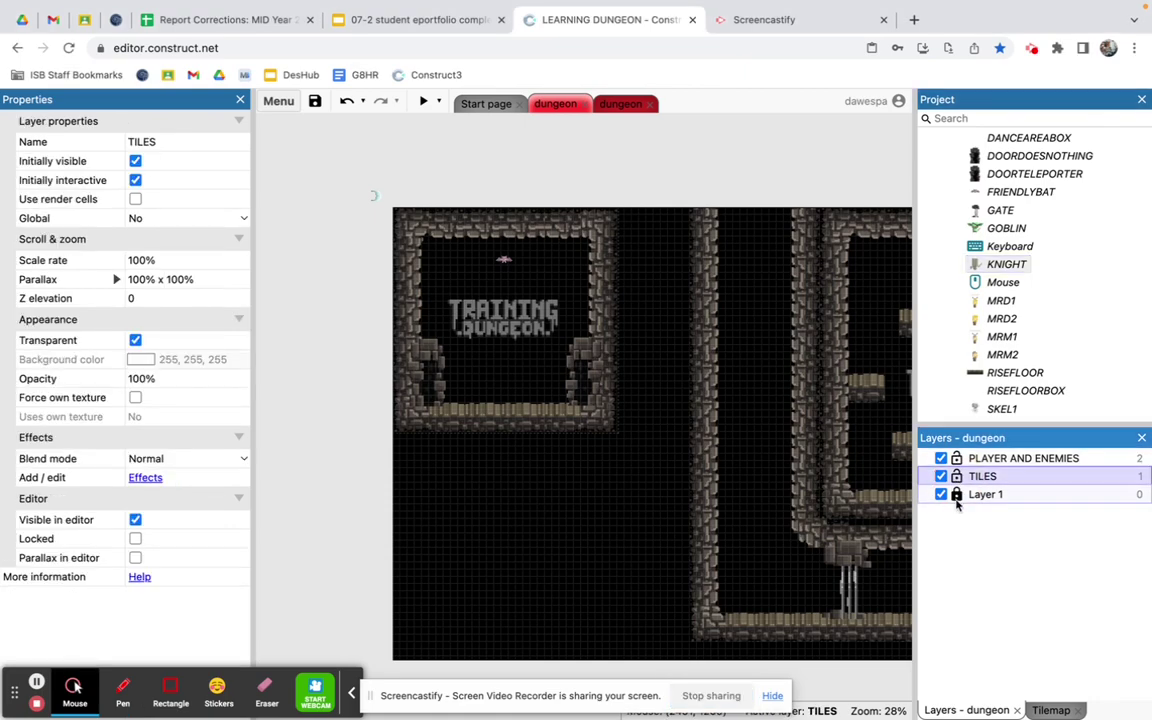
left_click(956, 495)
left_click_drag(816, 425, 800, 503)
key("ctrl+z")
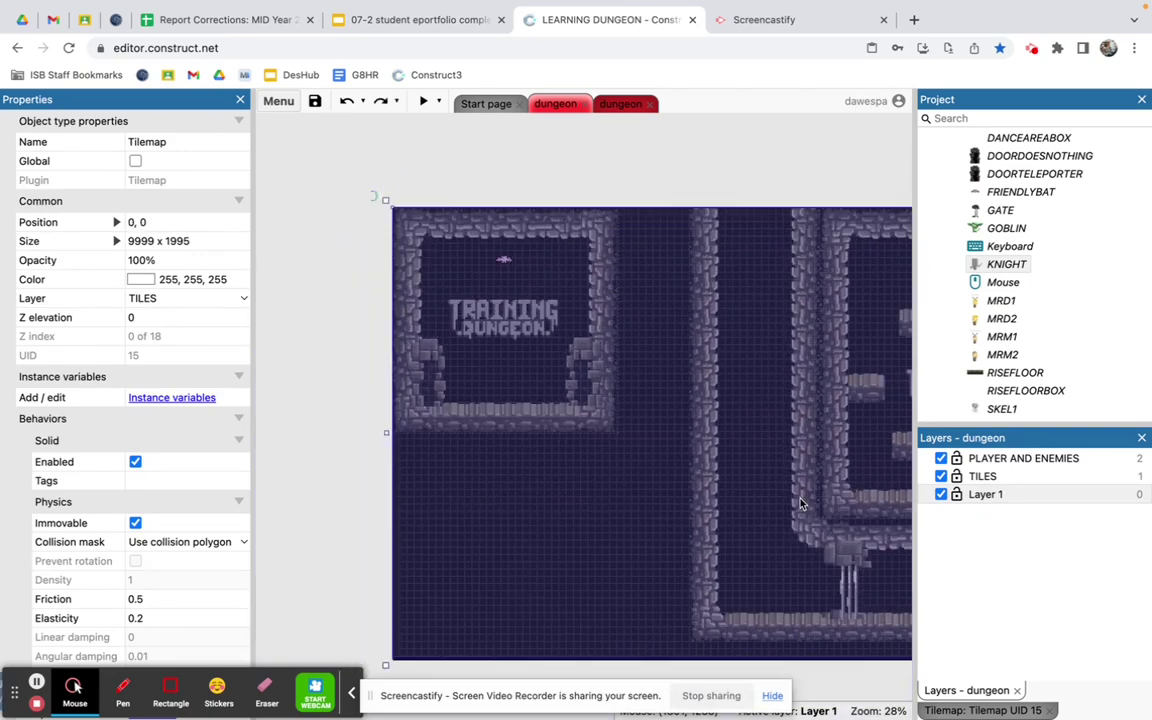
left_click(957, 479)
left_click(957, 494)
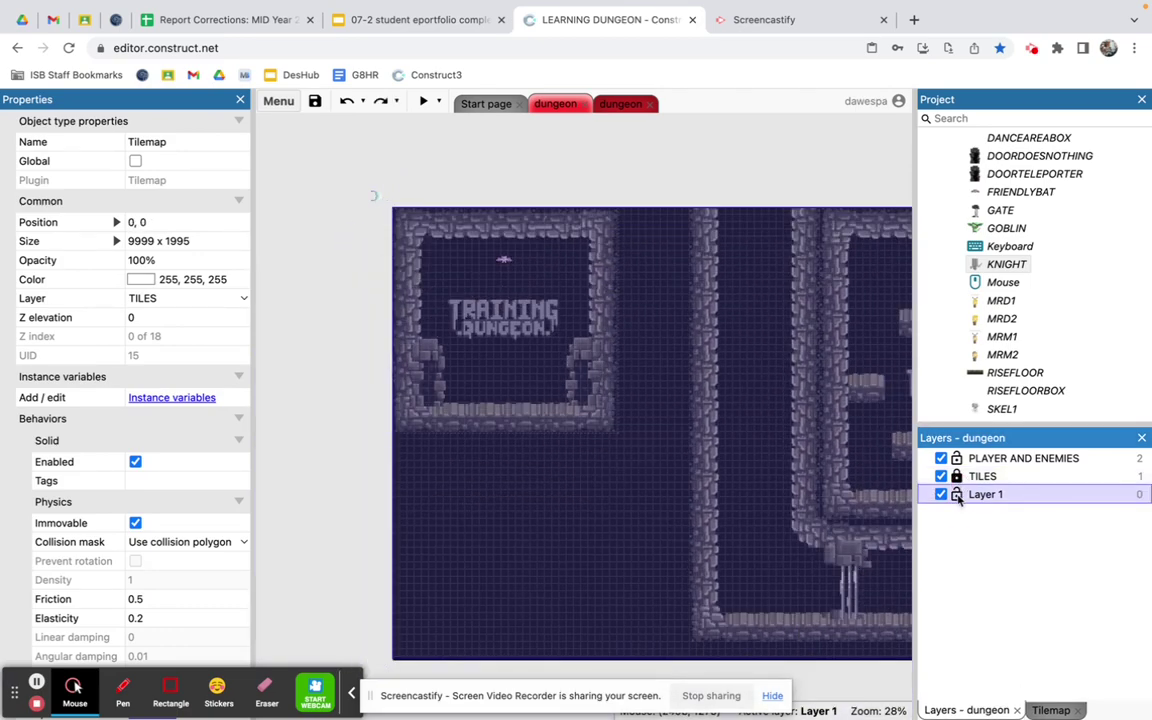
Step: Clear the layout selection and show the PLAYER AND ENEMIES layer's properties
left_click(353, 471)
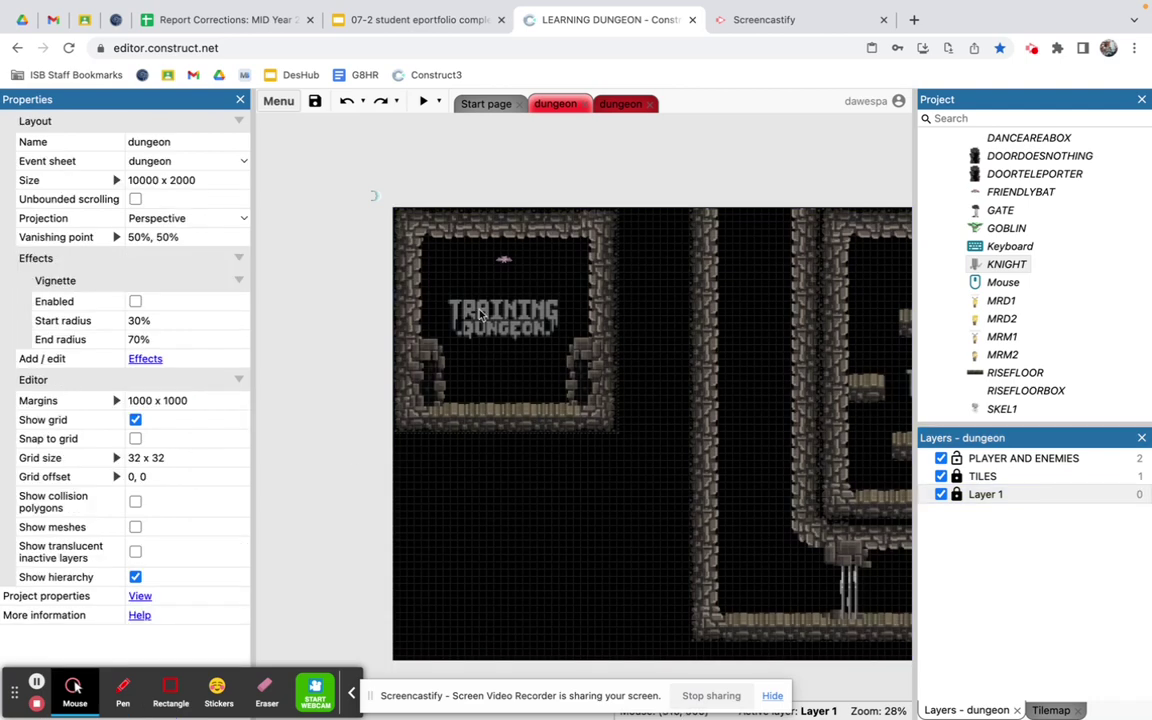
left_click(504, 262)
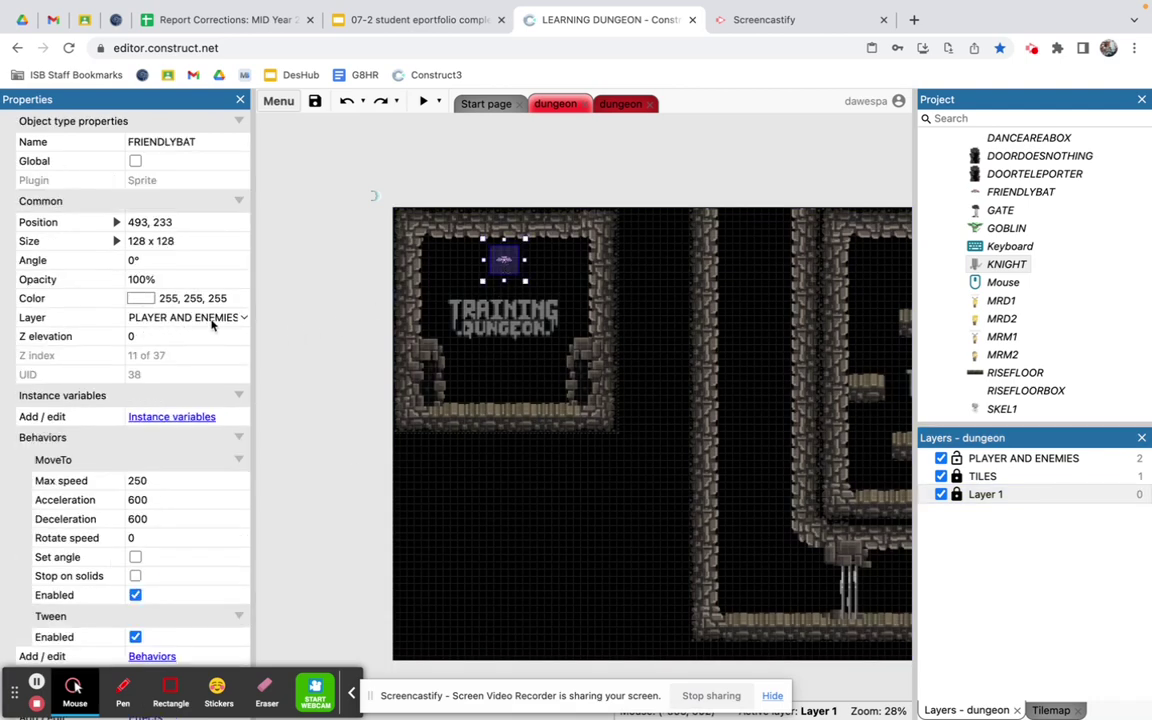
left_click(375, 205)
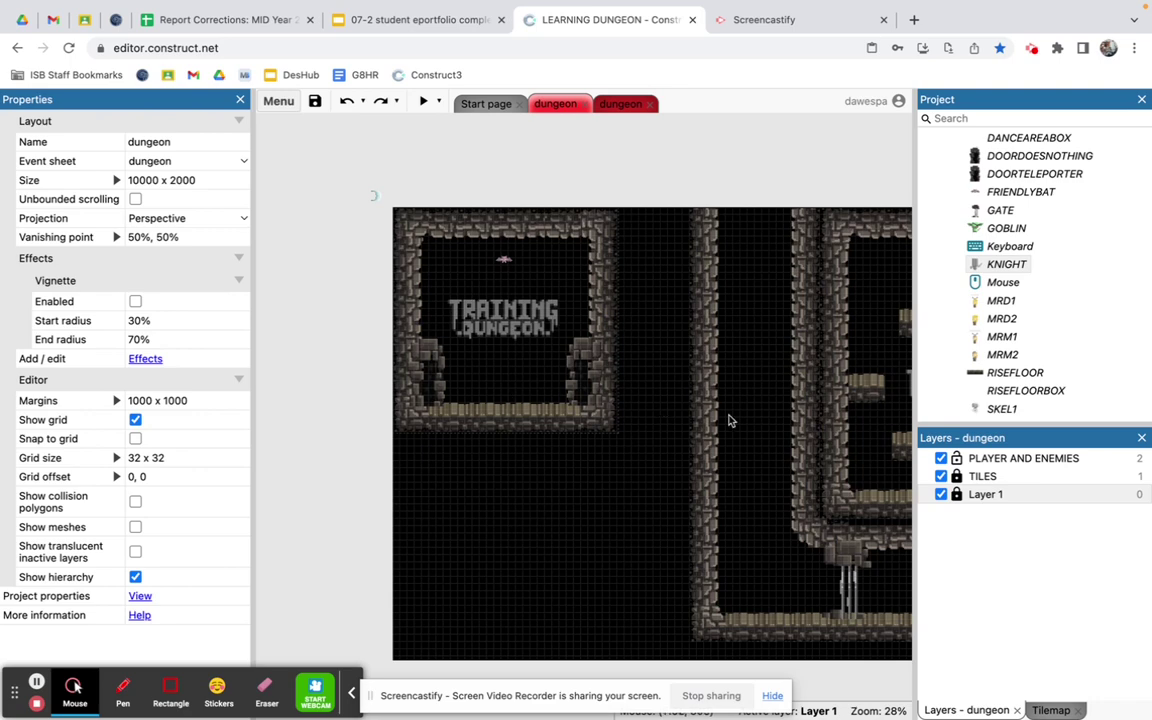
left_click(1014, 459)
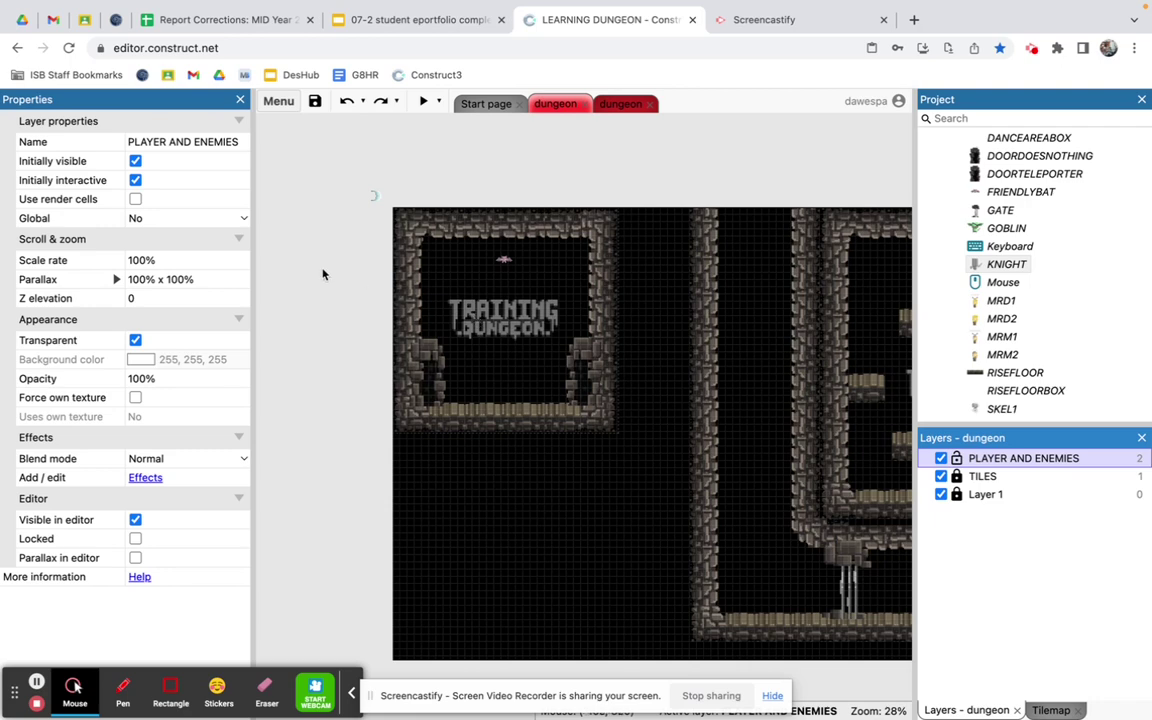
scroll(1033, 295, "up", 3)
scroll(1033, 296, "up", 4)
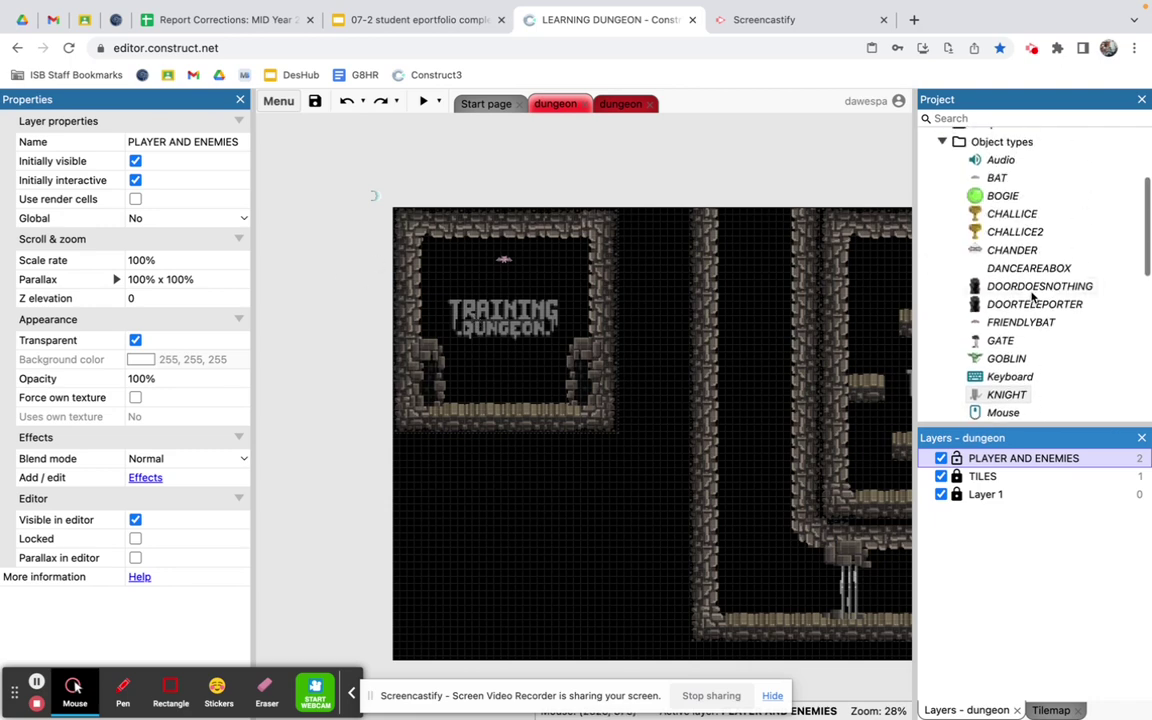
Step: Create a Text object type named SCOREBOARD and place it at the layout's top-left, at 67, 51
right_click(997, 203)
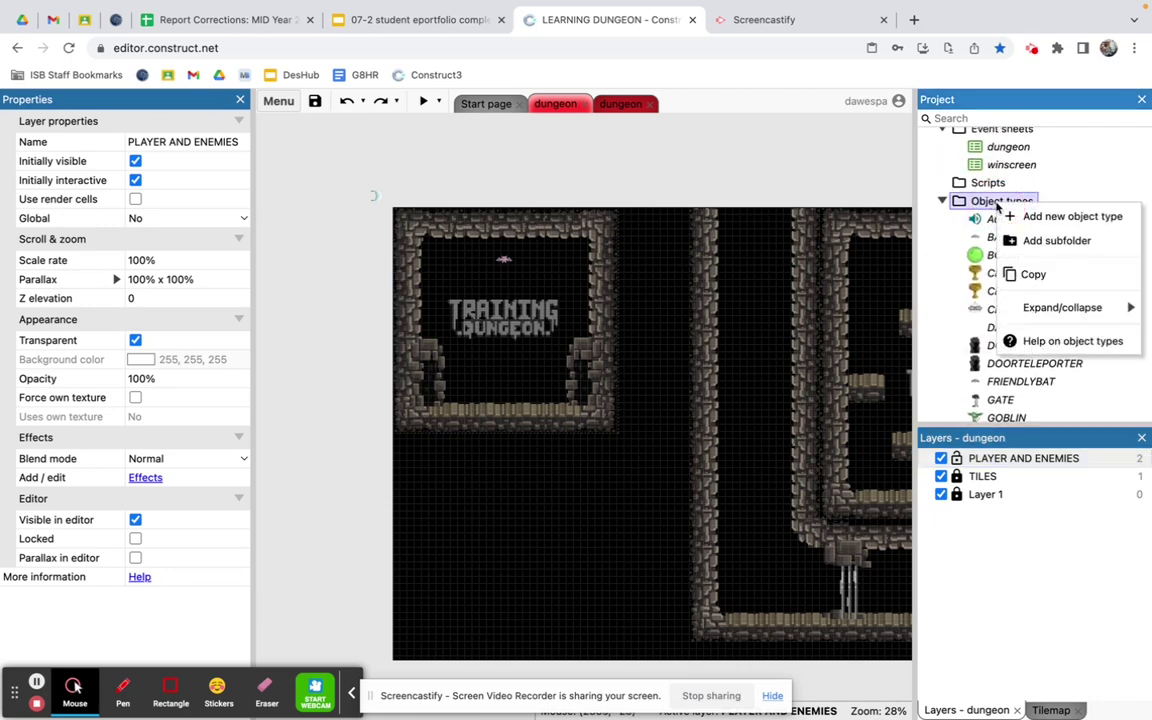
left_click(1022, 218)
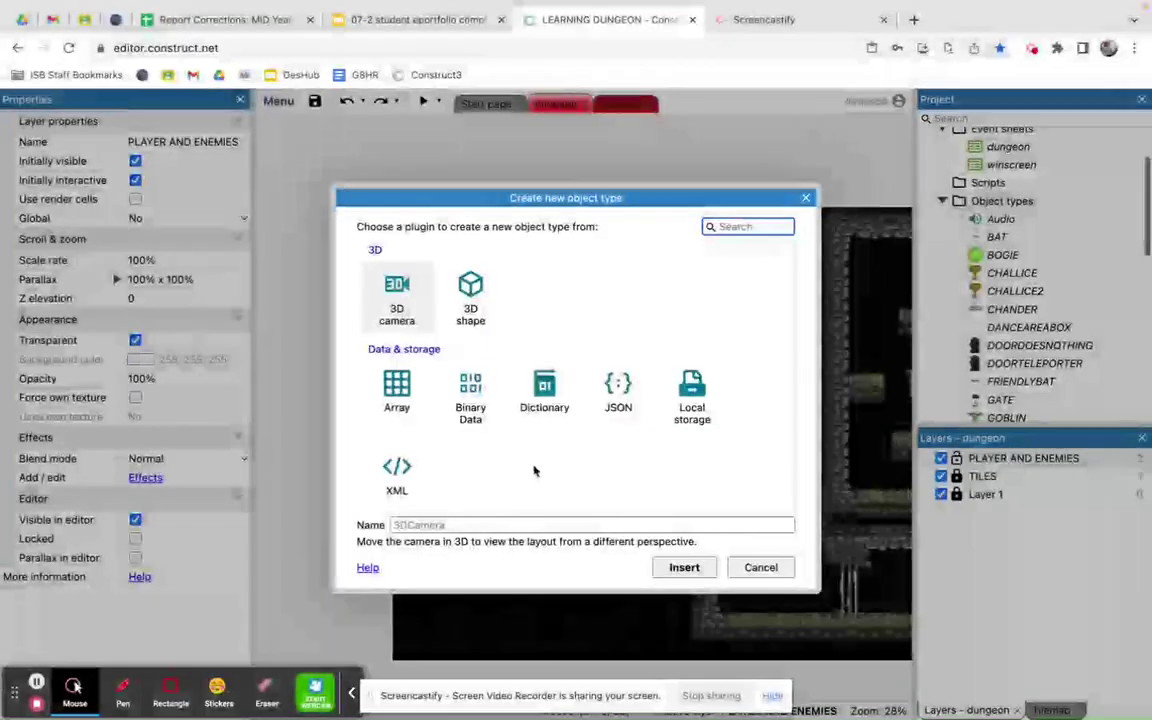
scroll(537, 470, "down", 5)
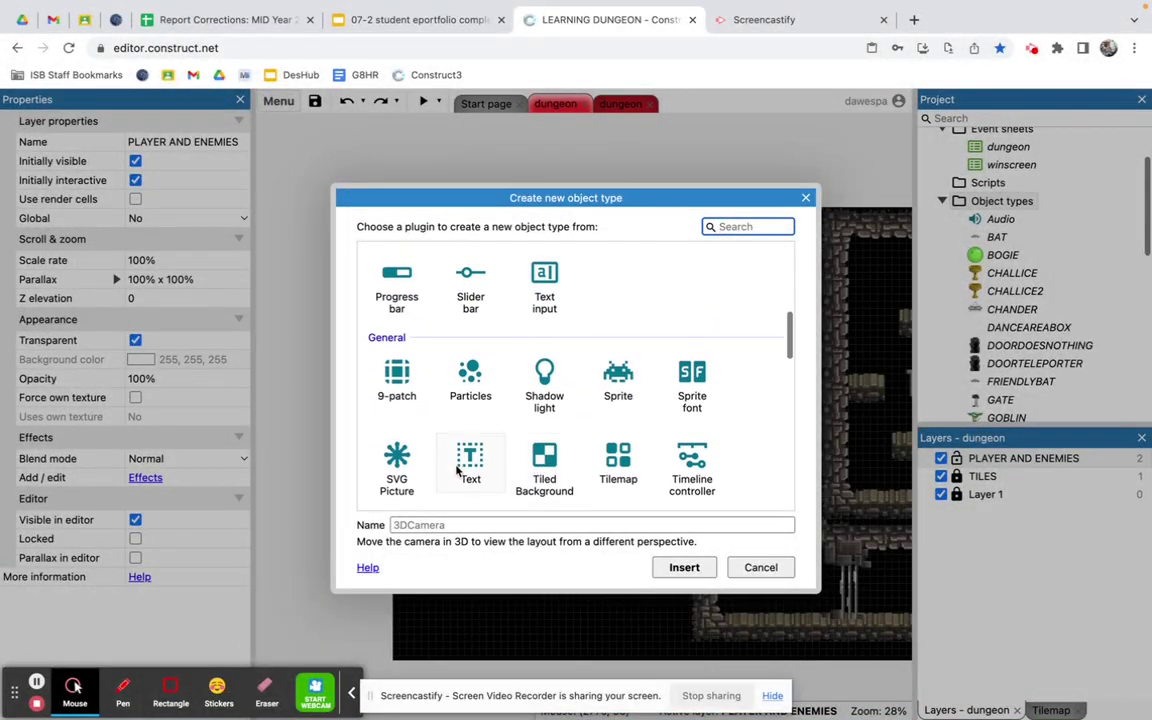
left_click(470, 465)
left_click(471, 525)
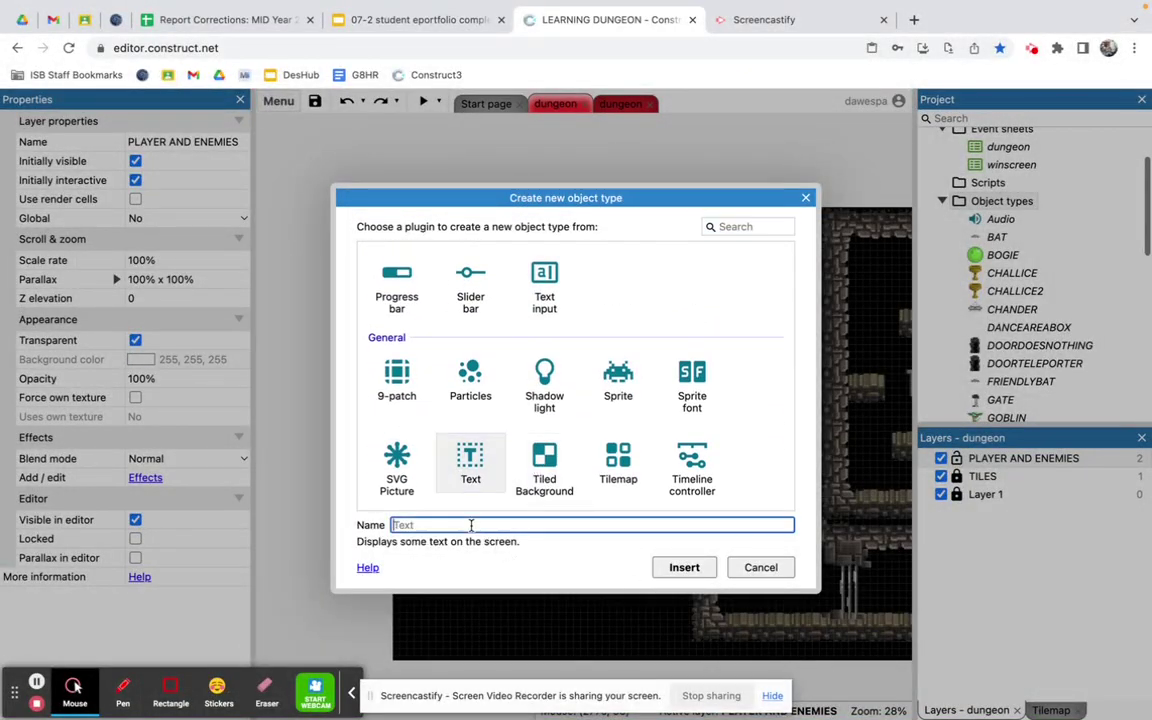
type("SCOREBOARD")
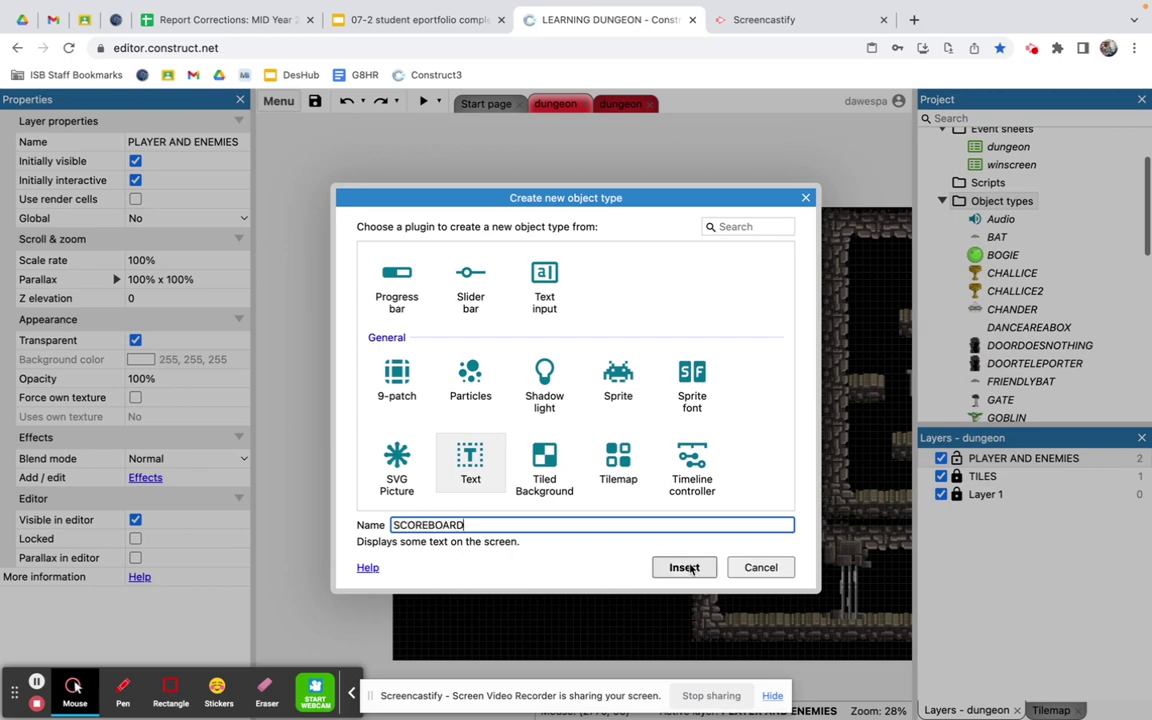
left_click(684, 567)
left_click(412, 222)
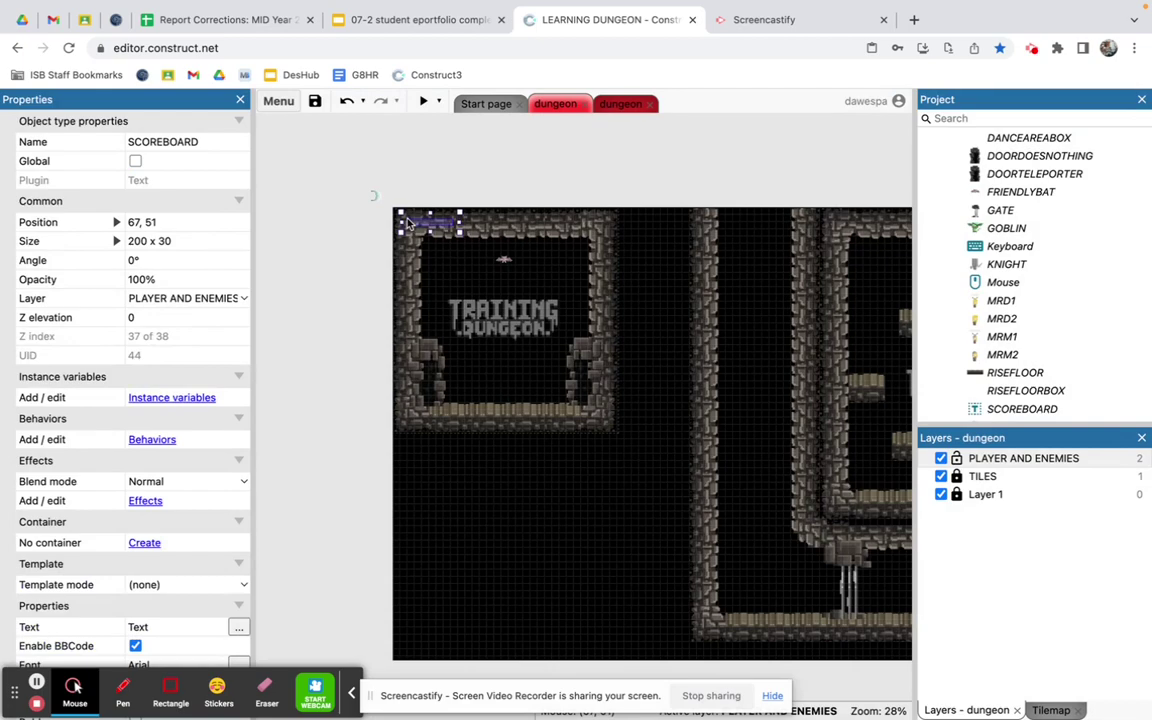
Step: Resize SCOREBOARD to 590 x 168, with text size 69 and pink colour (234, 164, 164)
left_click_drag(459, 231, 547, 263)
scroll(602, 438, "up", 5, "ctrl")
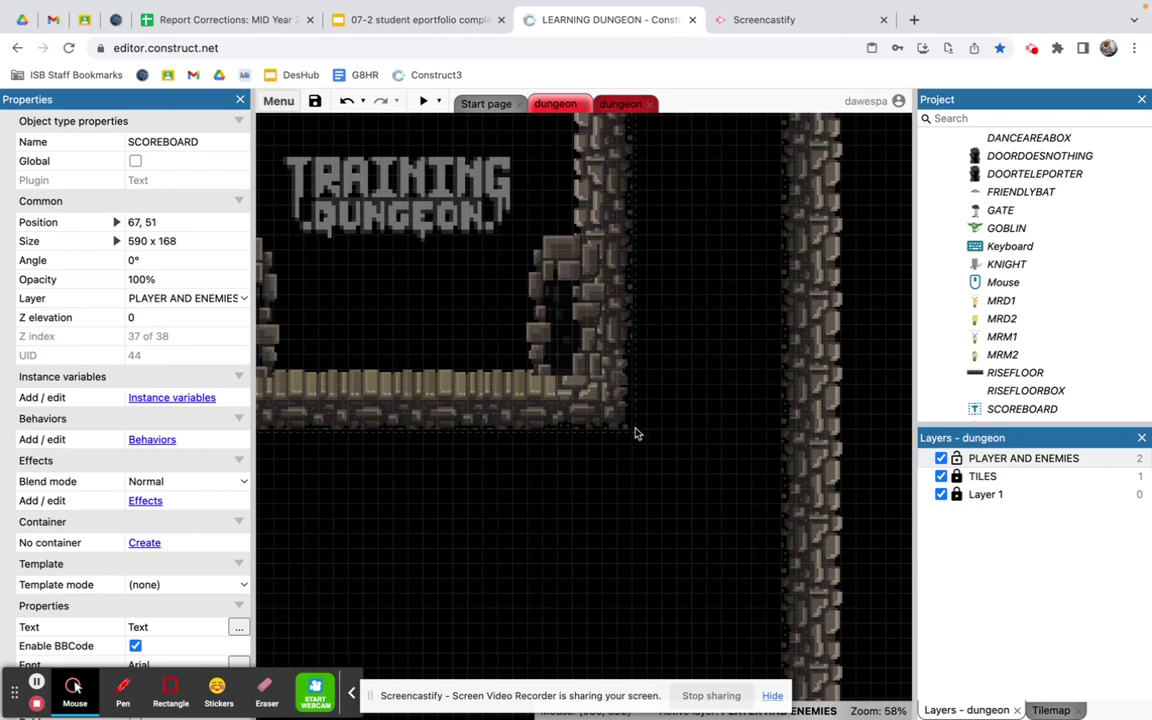
scroll(401, 448, "down", 5, "ctrl")
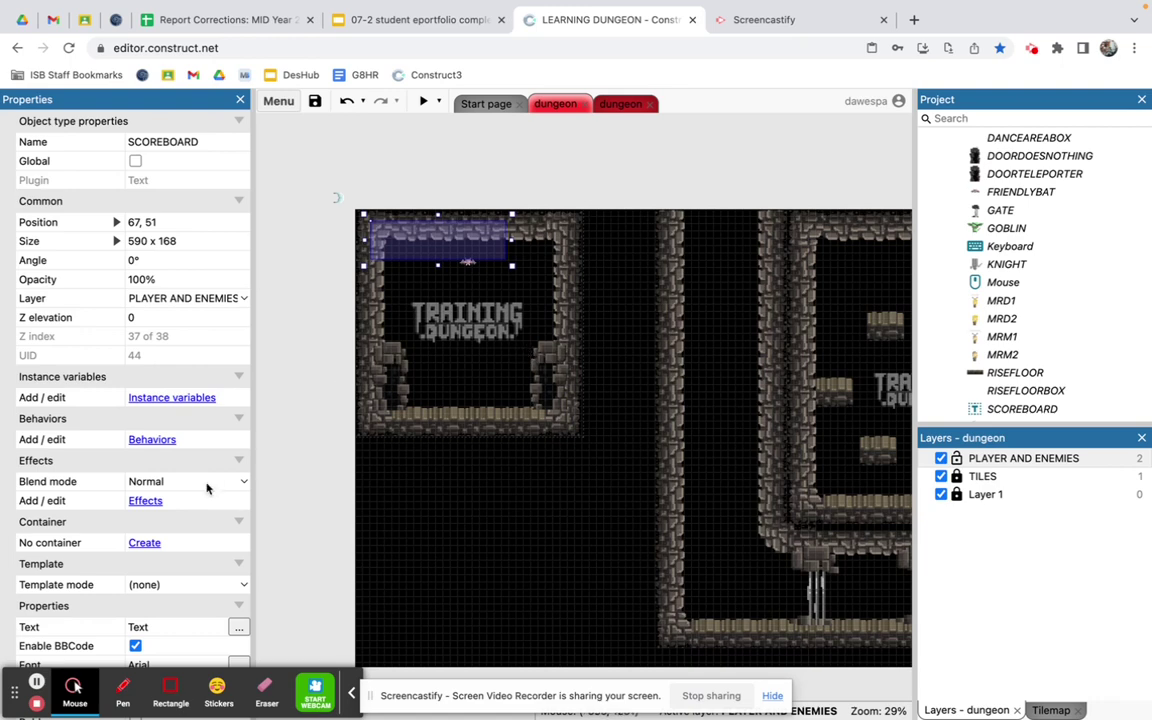
scroll(190, 436, "down", 4)
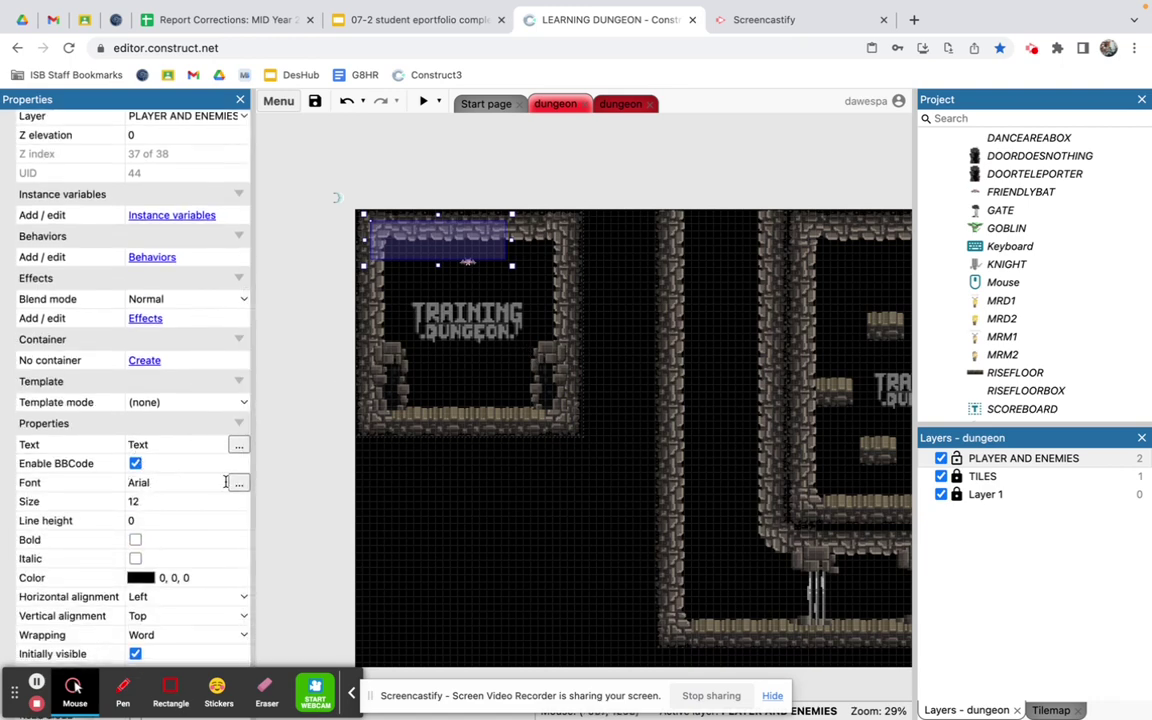
left_click(139, 502)
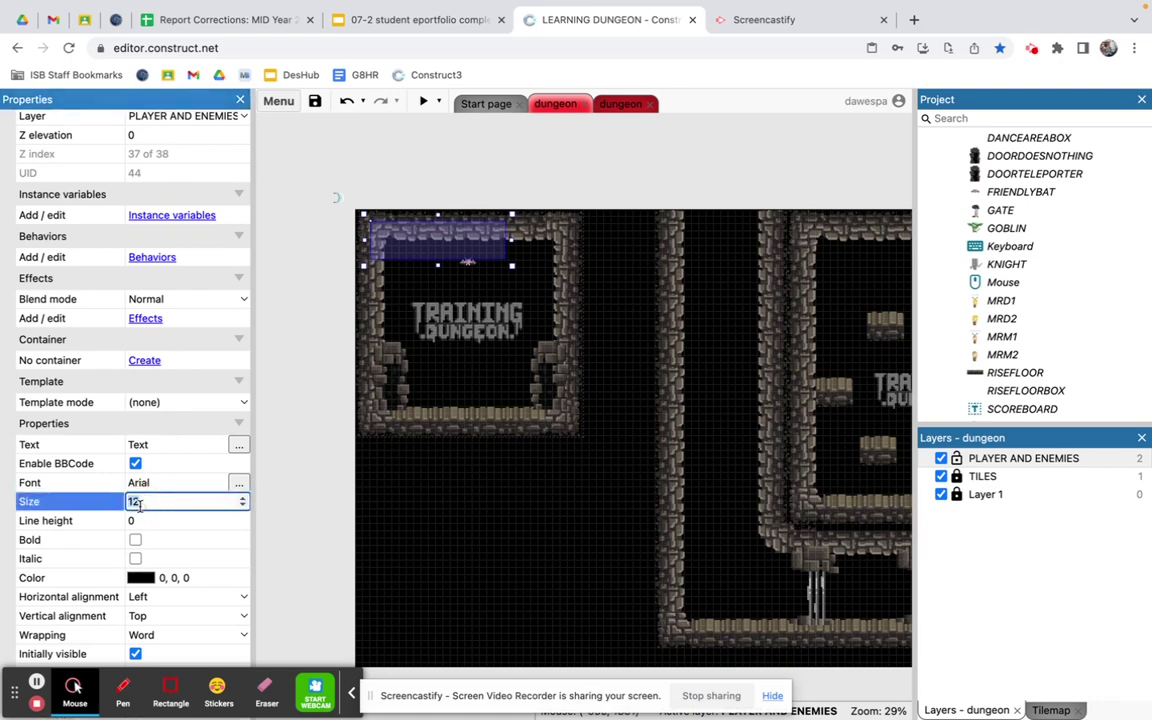
type("69")
left_click(141, 578)
left_click(181, 379)
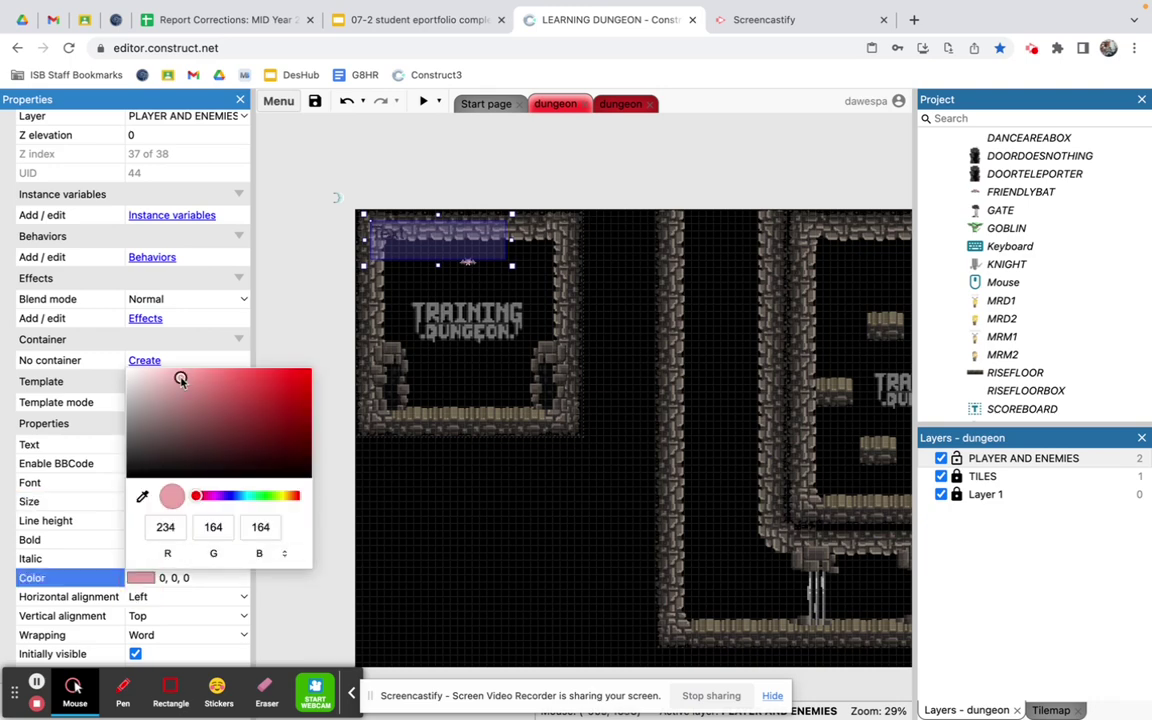
left_click(306, 500)
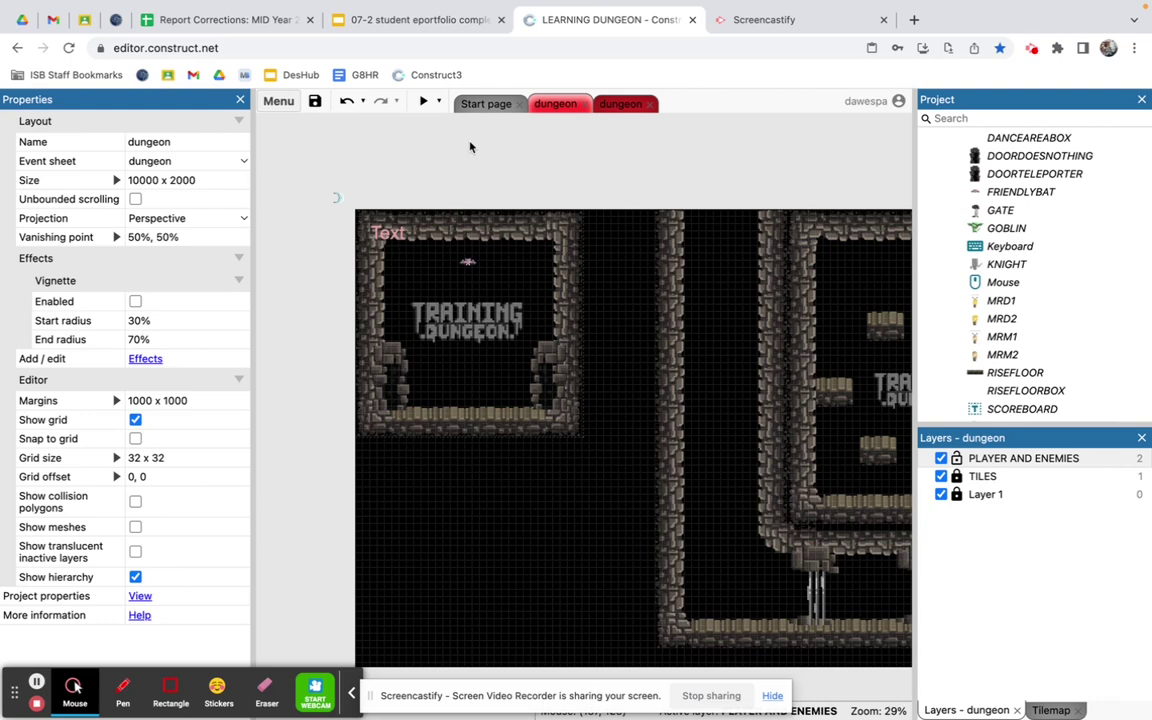
Step: Switch to the dungeon event sheet and scroll through its events
left_click(617, 104)
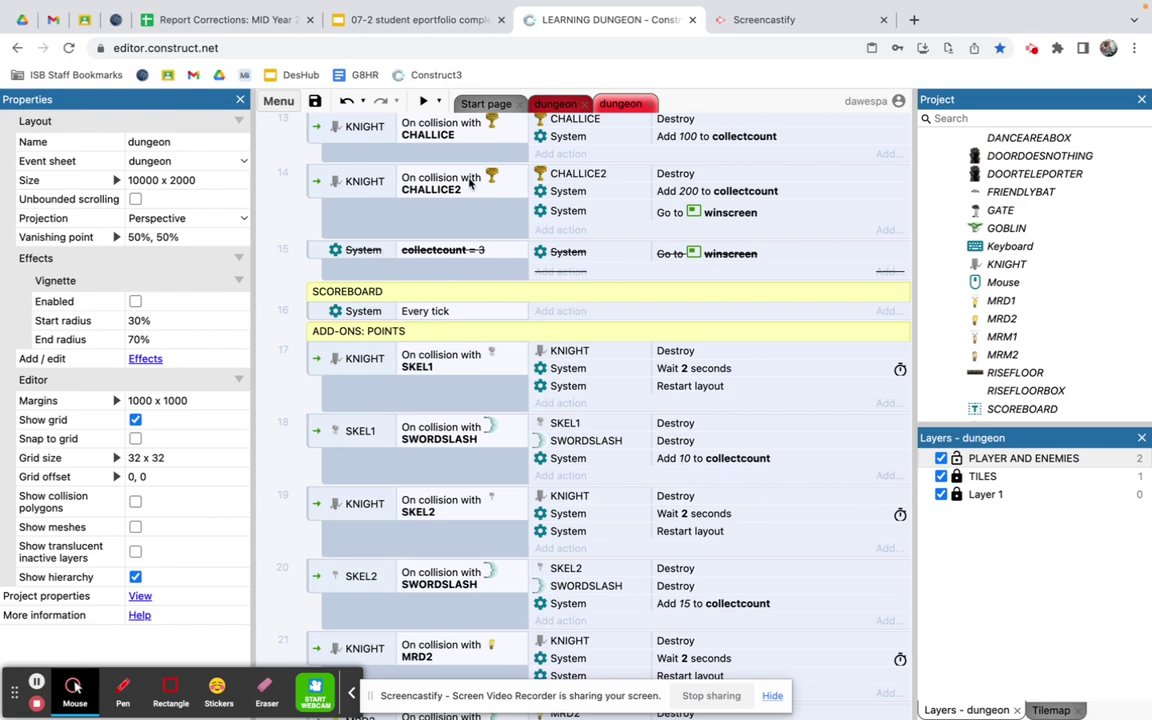
scroll(438, 254, "up", 10)
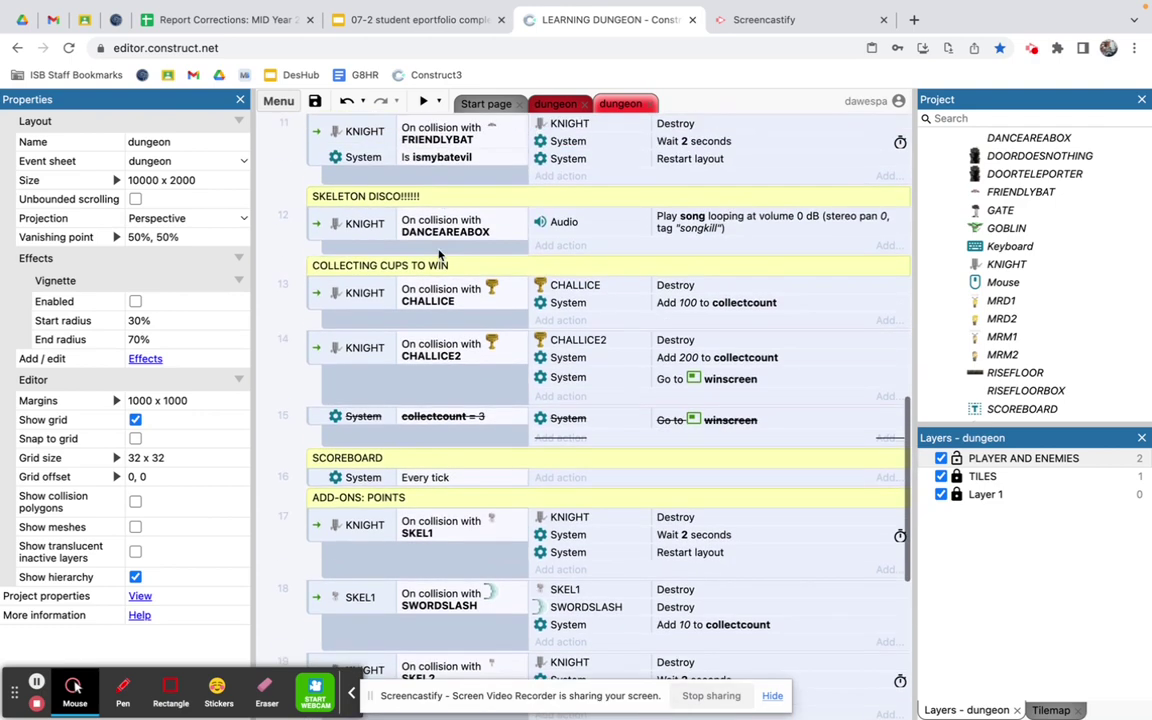
scroll(440, 254, "up", 3)
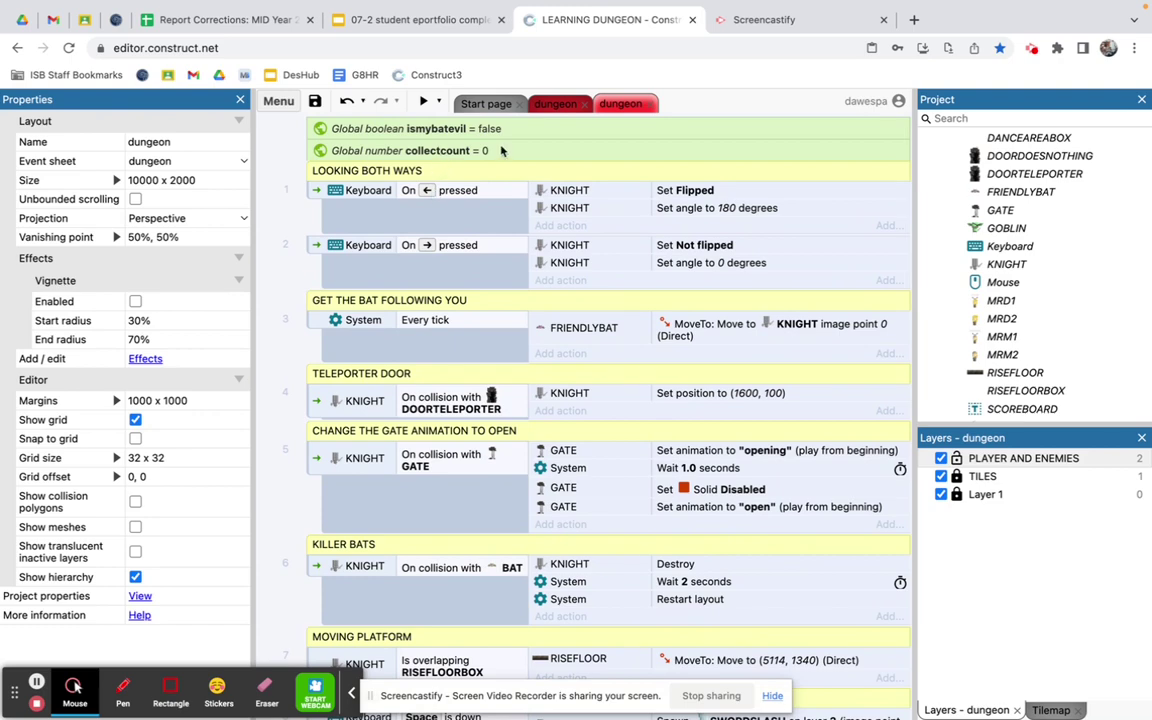
scroll(461, 312, "down", 10)
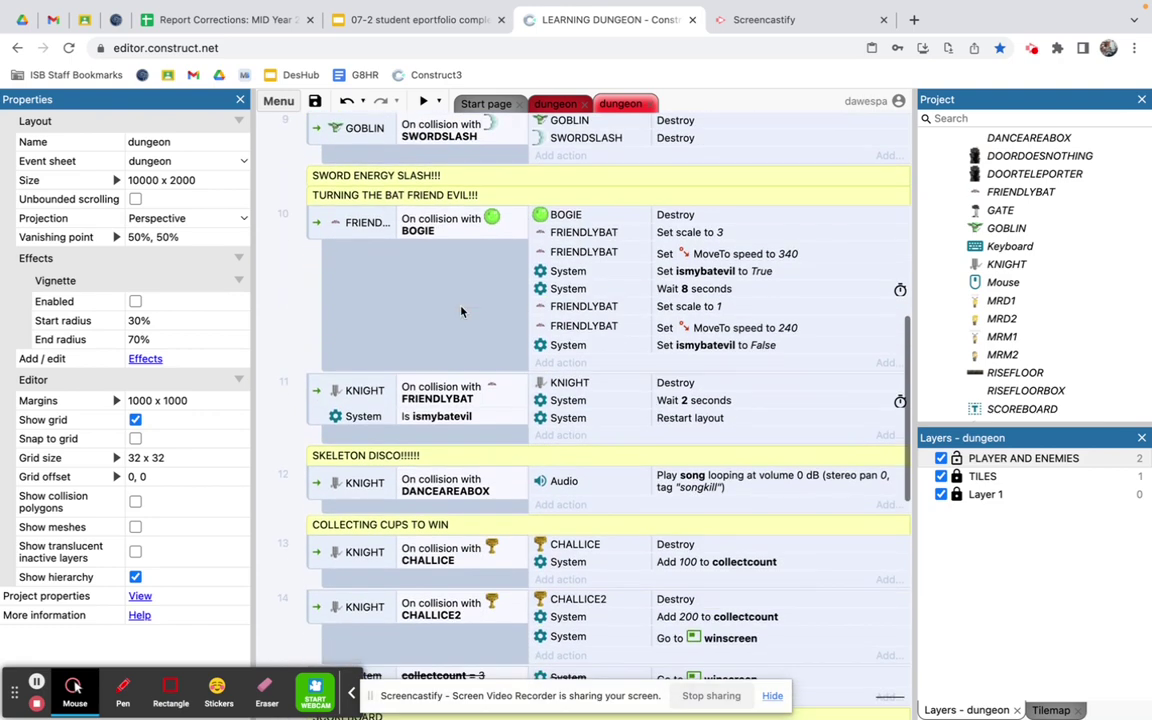
scroll(461, 312, "down", 5)
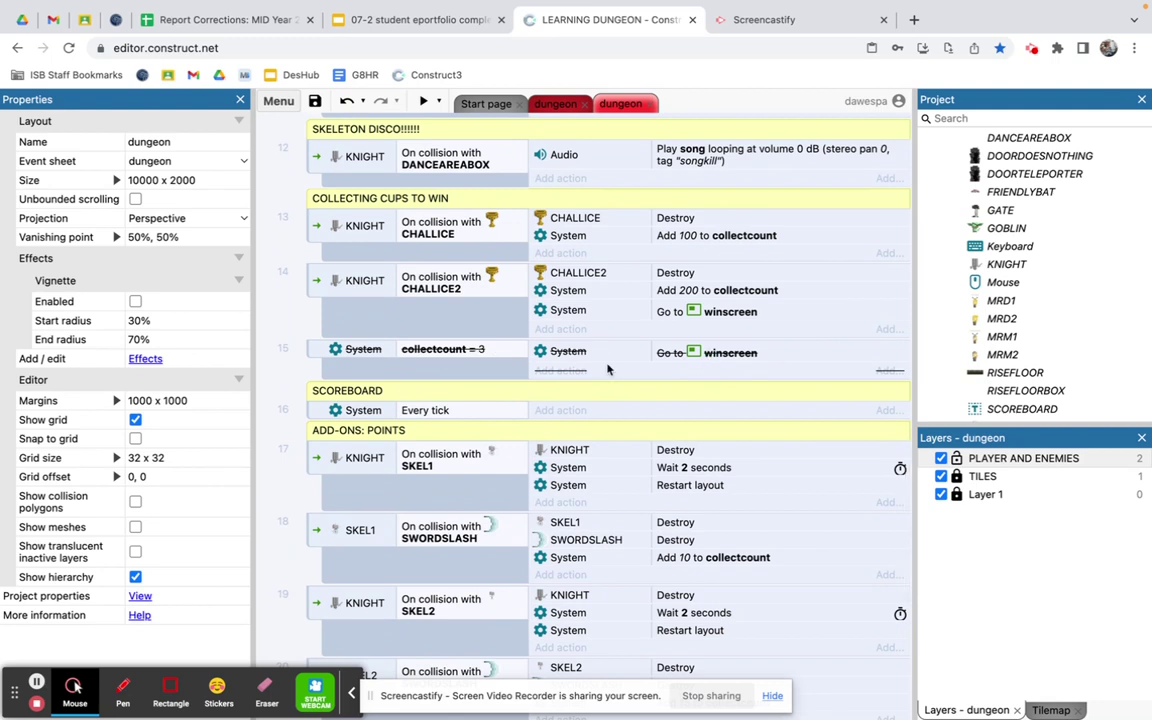
Step: Toggle event 15 (collectcount = 3) enabled, then back to disabled
right_click(318, 353)
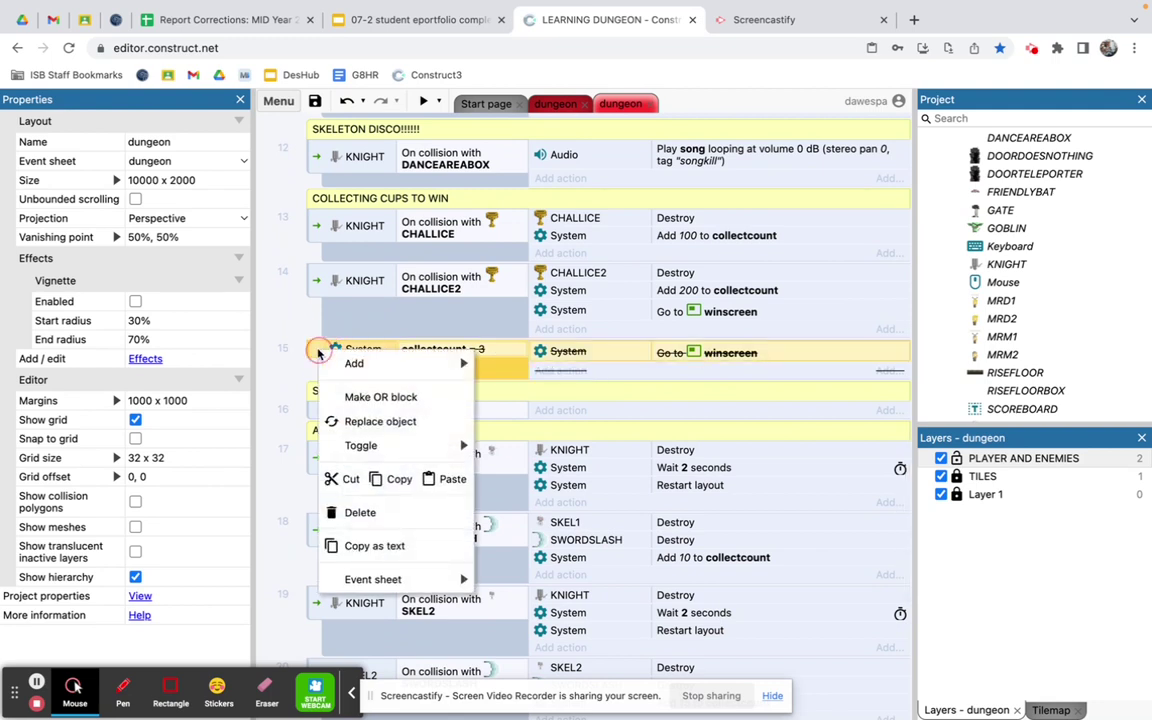
mouse_move(340, 452)
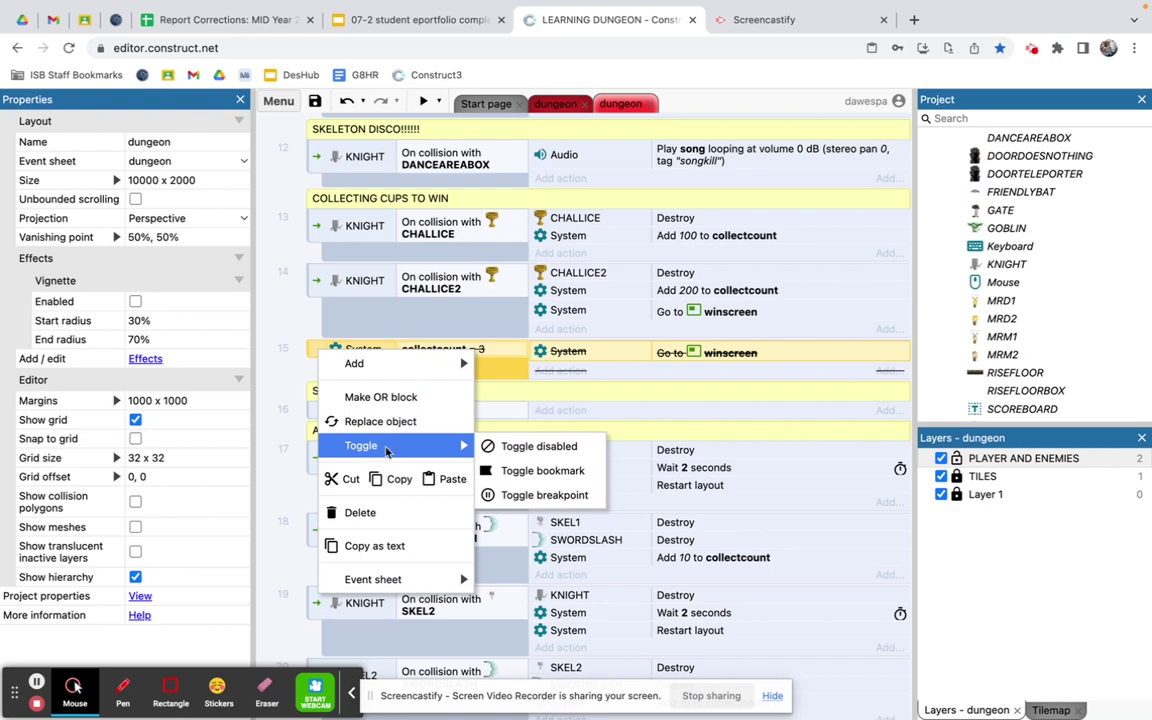
left_click(507, 448)
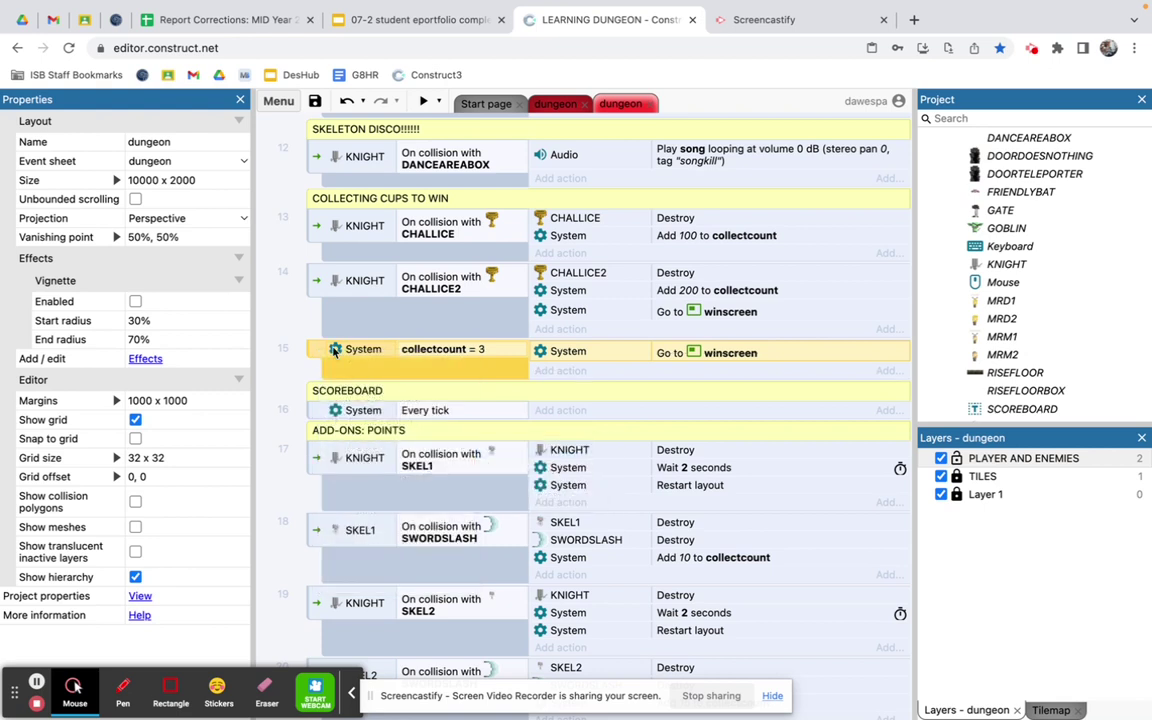
right_click(318, 357)
mouse_move(345, 450)
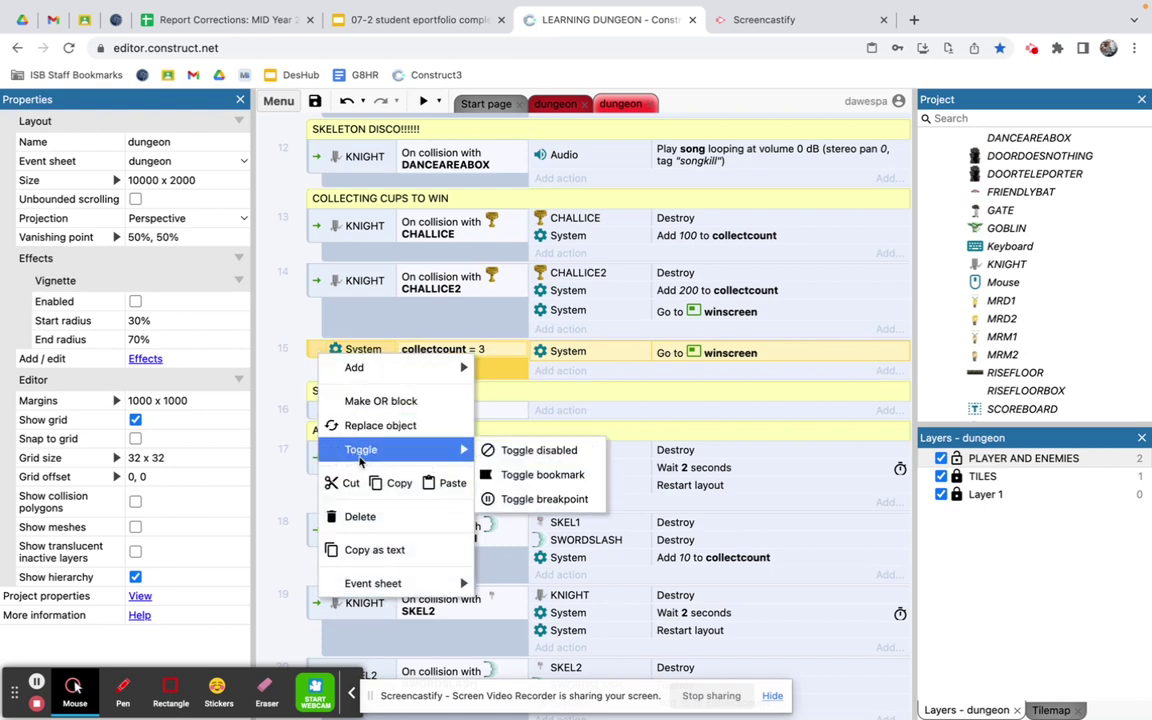
left_click(533, 451)
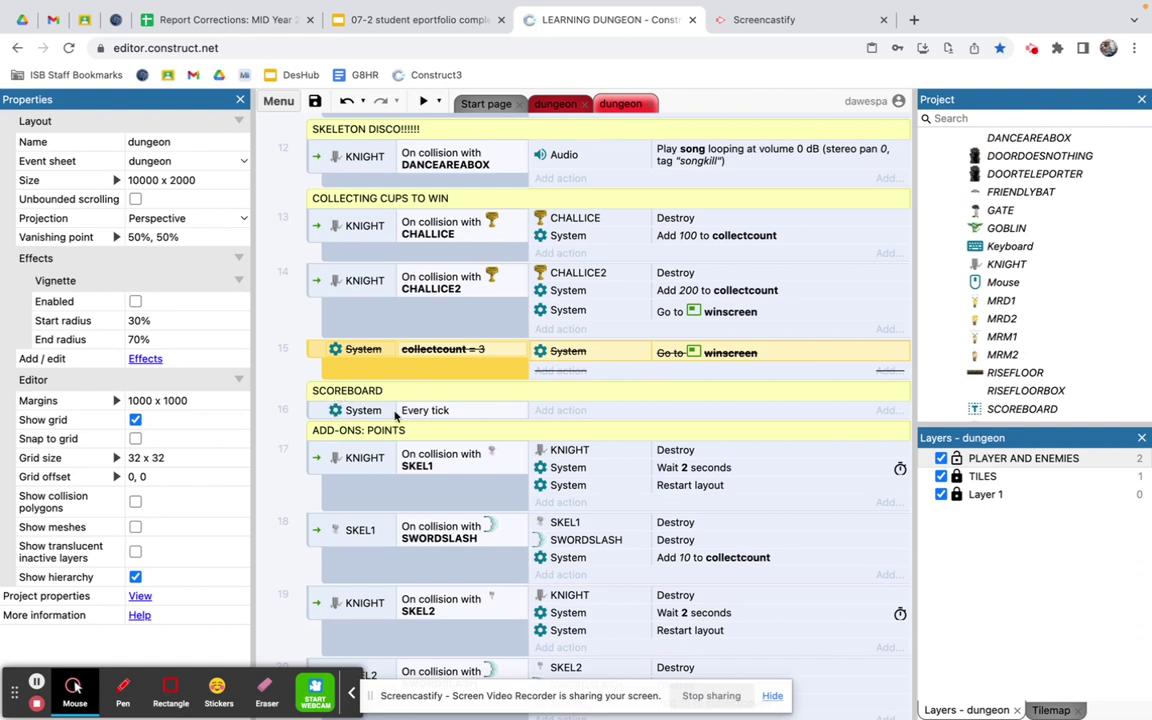
Step: Add an Every tick action setting SCOREBOARD's text to "SCORE: " & collectcount
left_click(526, 411)
scroll(526, 430, "down", 3)
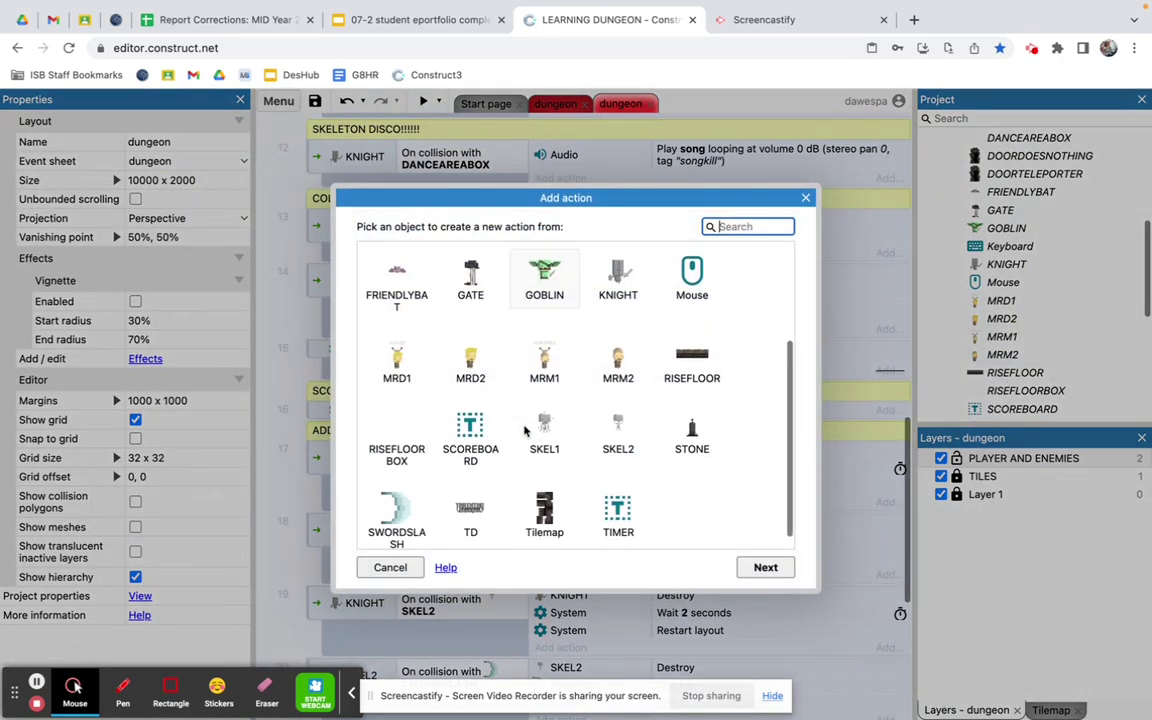
left_click(470, 422)
left_click(788, 570)
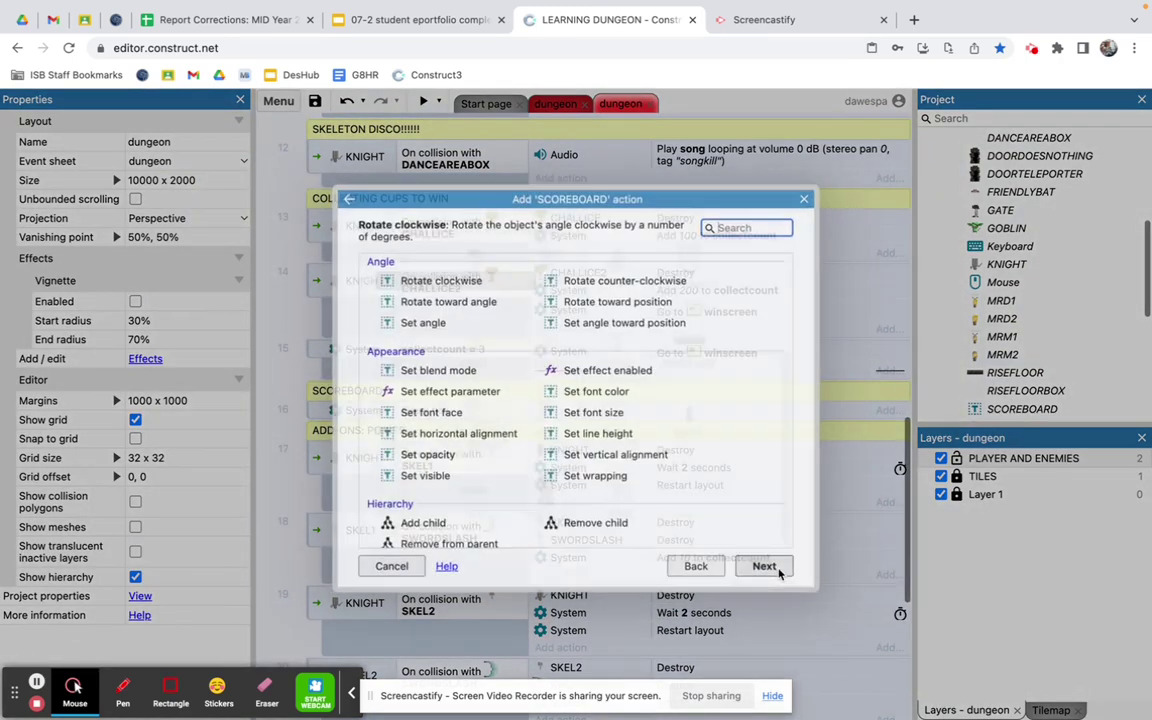
scroll(603, 508, "down", 3)
scroll(603, 508, "down", 5)
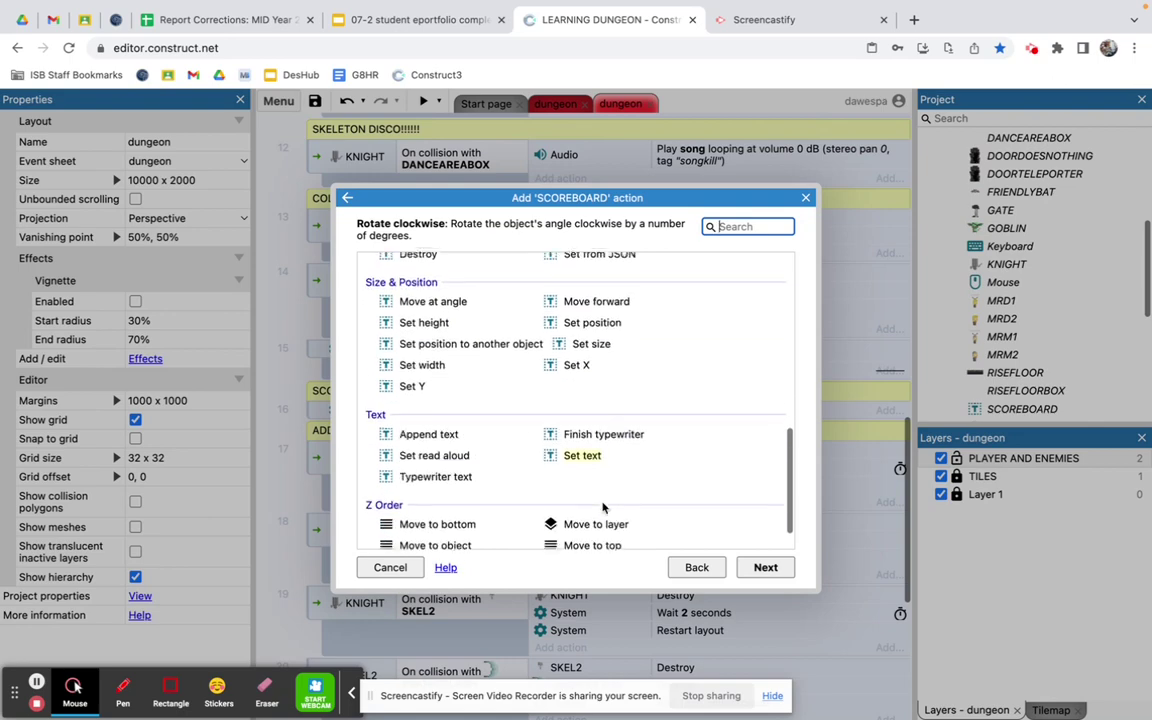
left_click(570, 444)
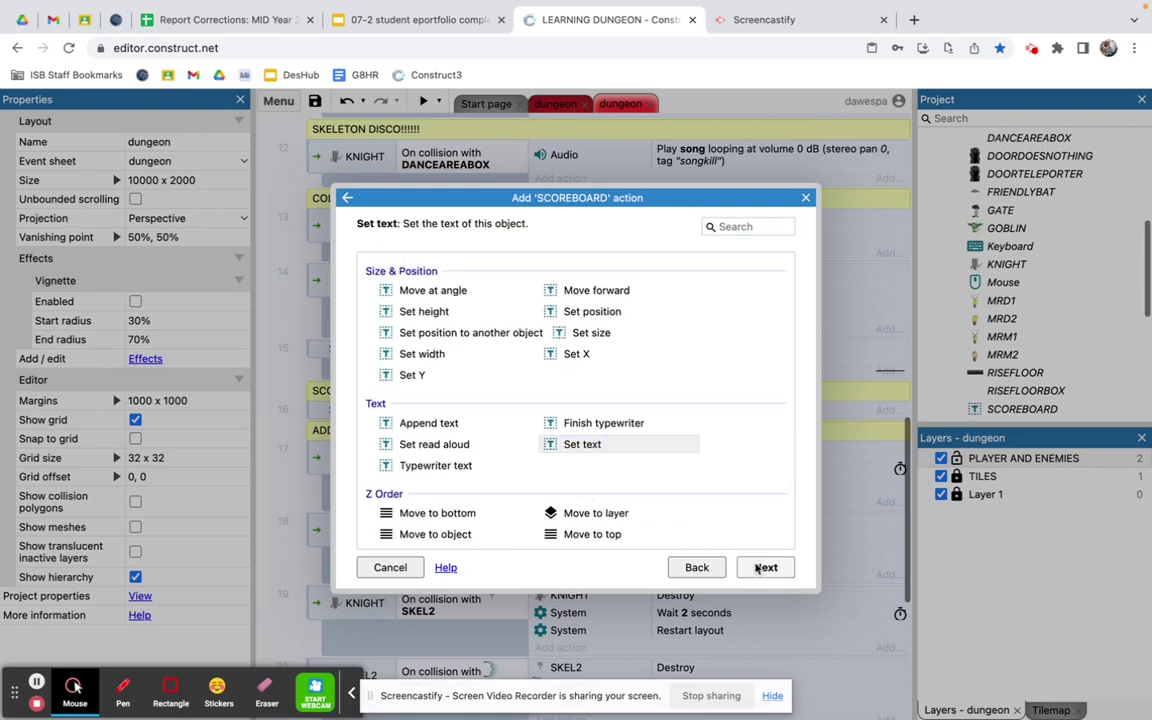
left_click(766, 567)
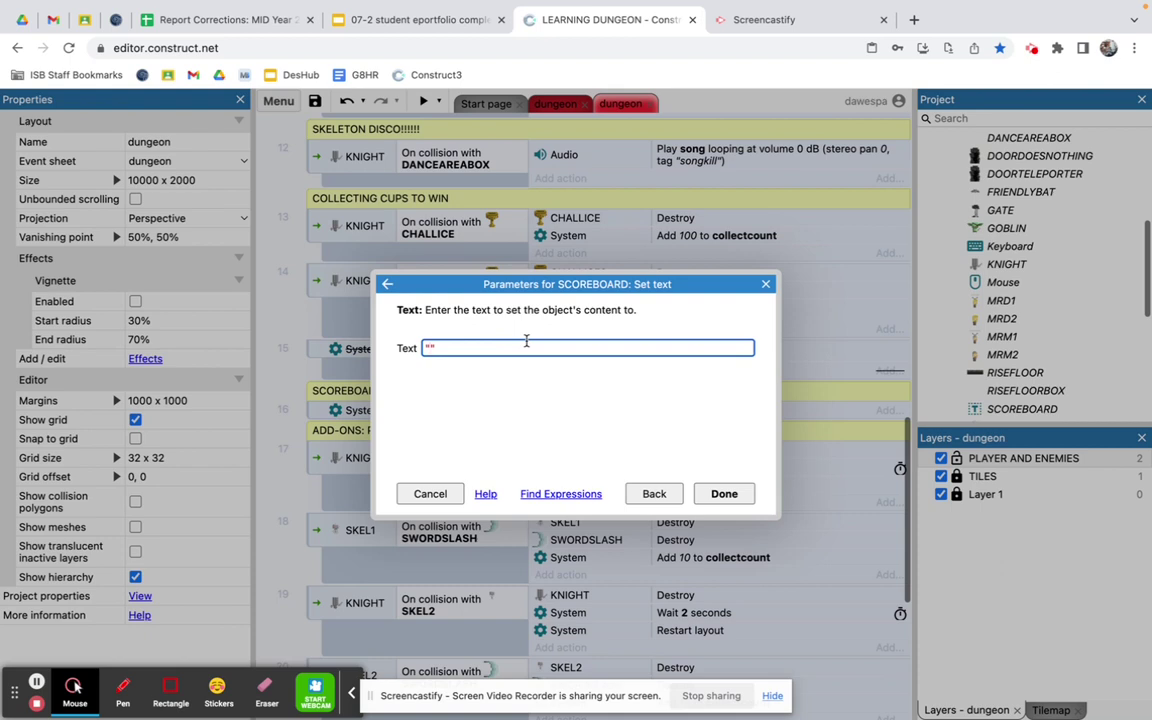
type("SC")
type("COLLECT")
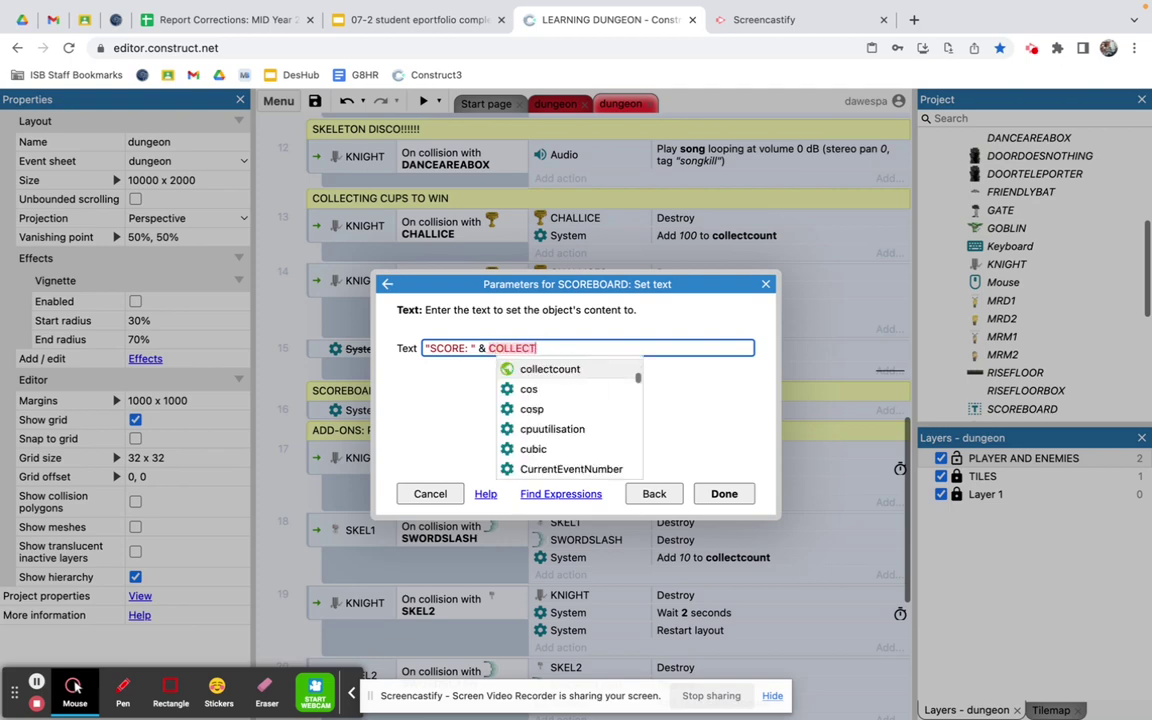
left_click(529, 370)
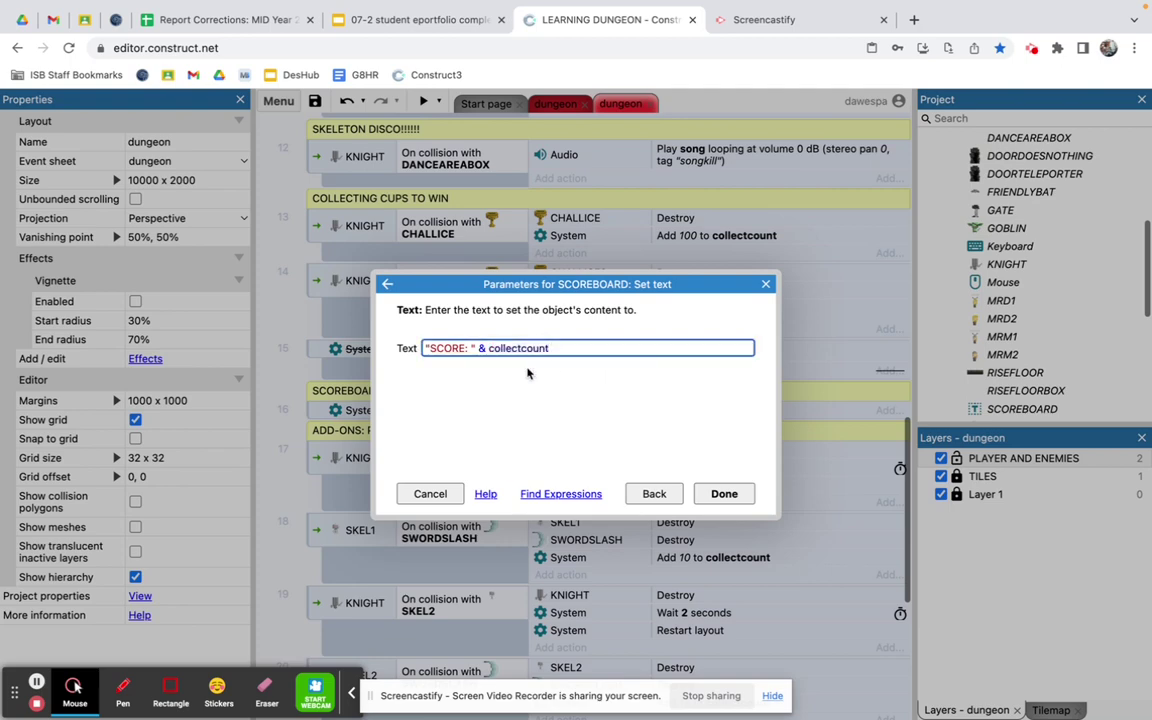
left_click(722, 494)
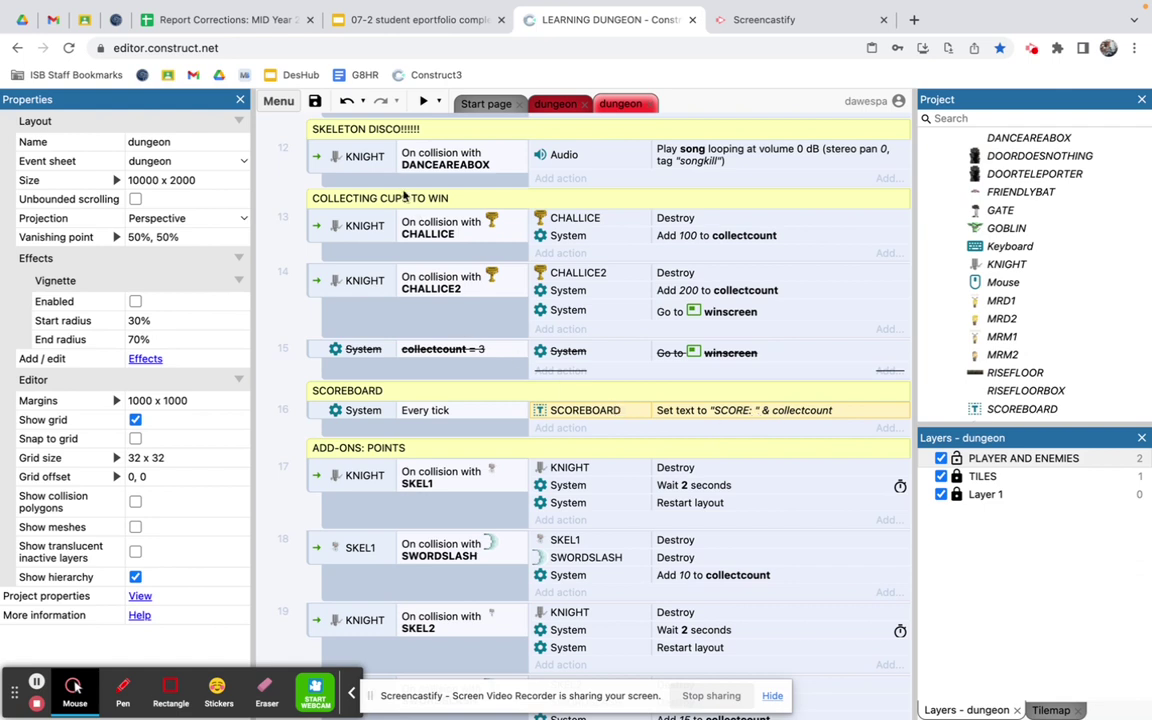
Step: Preview the game, close the preview, and return to the dungeon layout
left_click(422, 102)
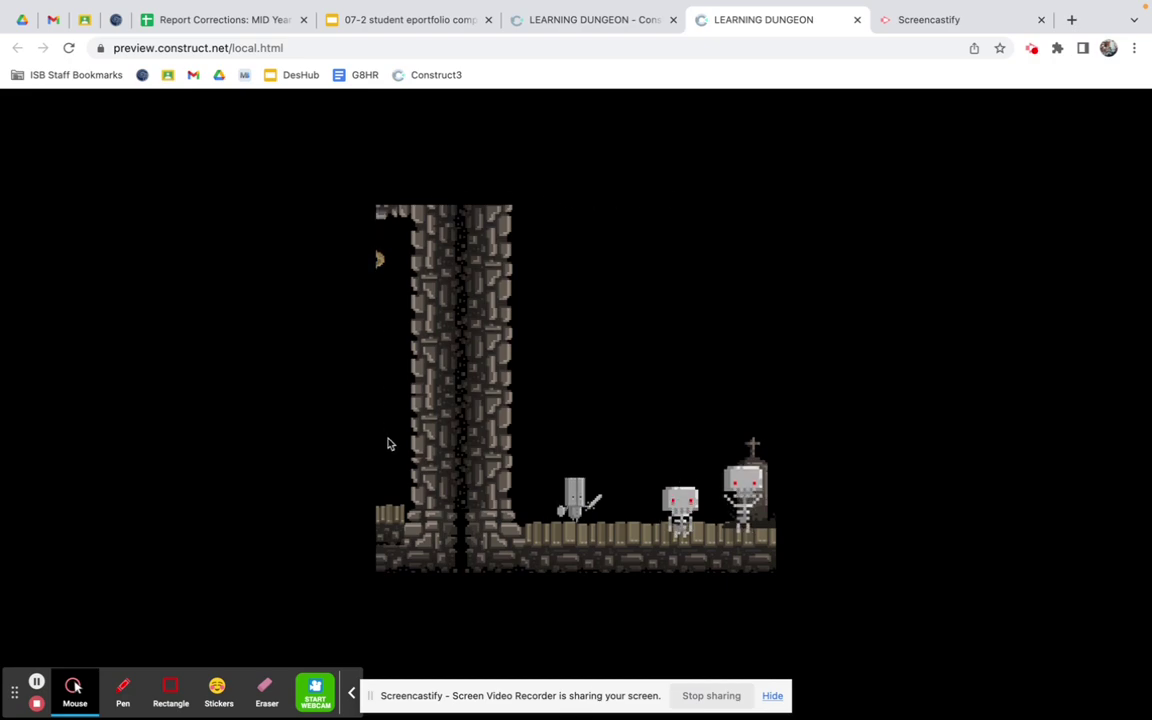
left_click(857, 20)
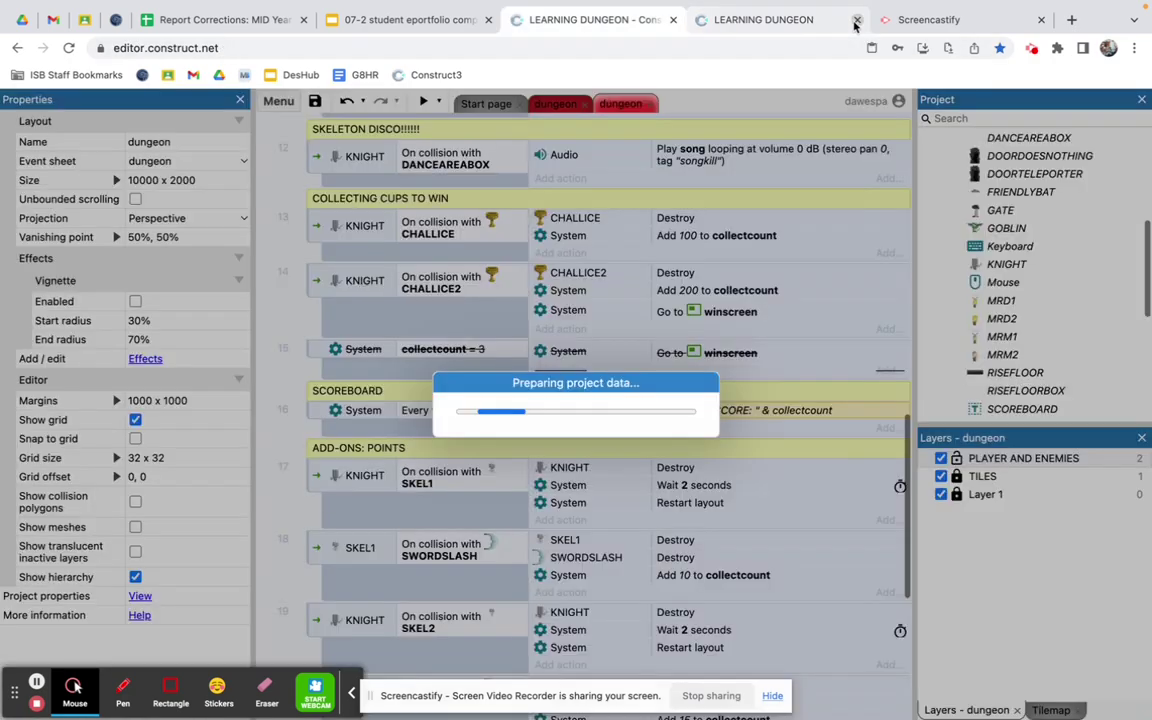
left_click(550, 103)
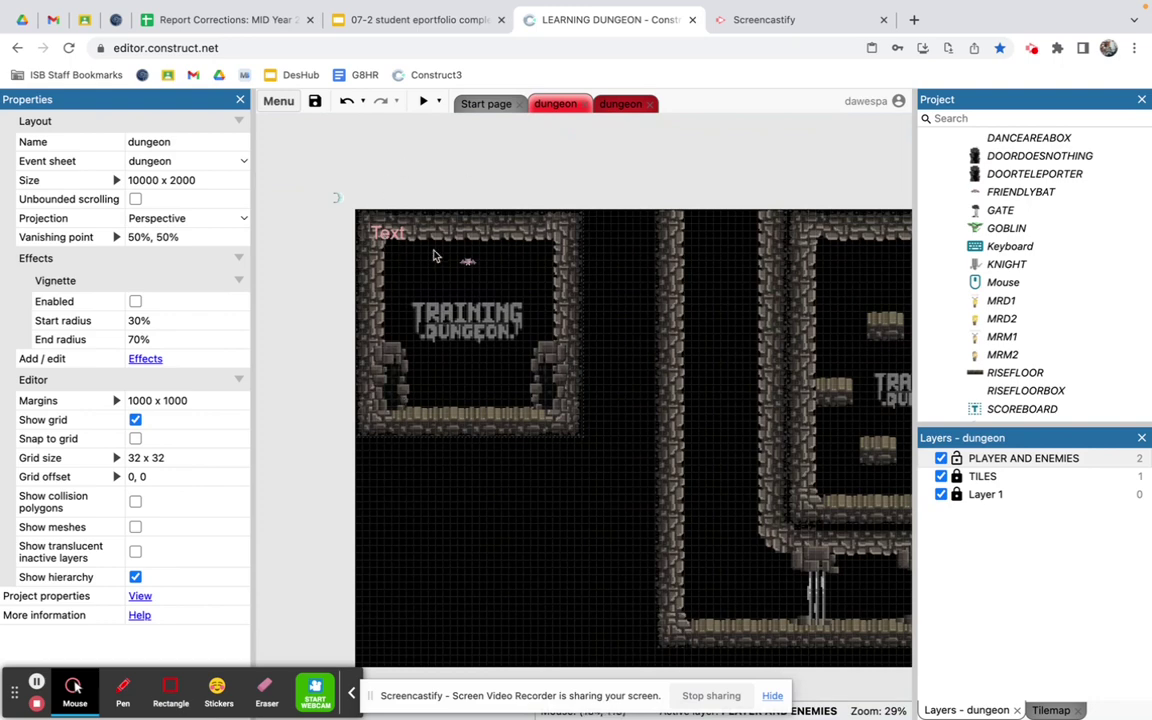
Step: Show the SCOREBOARD object's behaviours list from the Project panel
left_click(1001, 410)
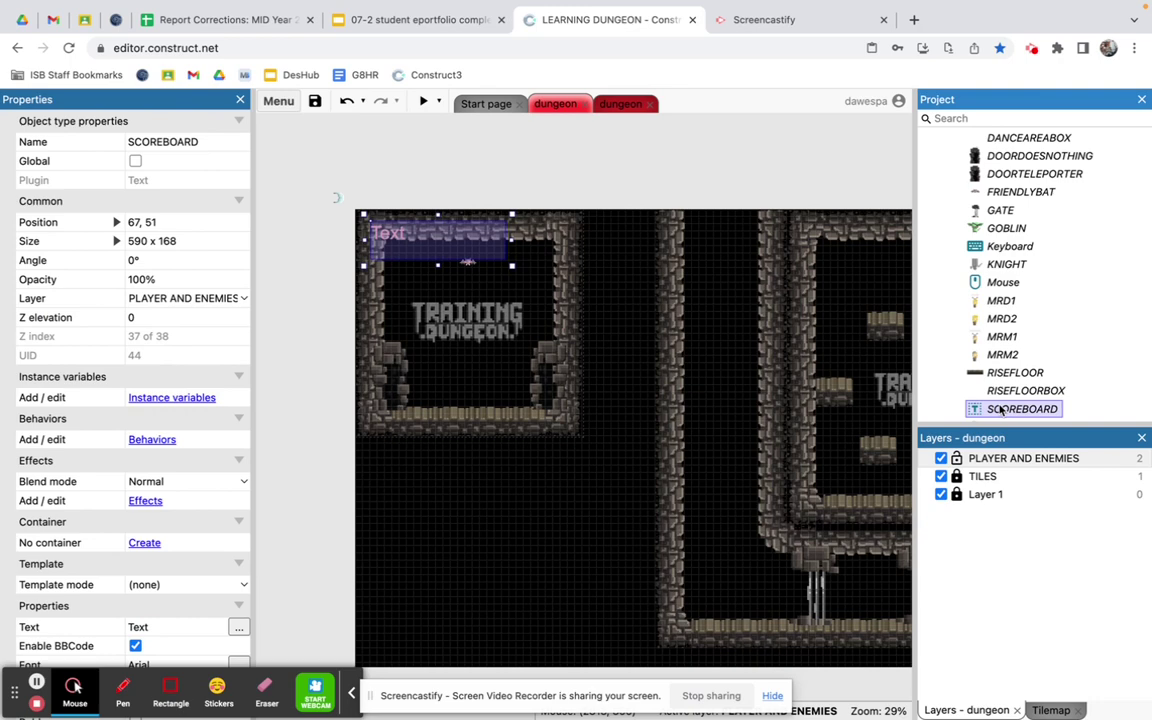
right_click(1001, 410)
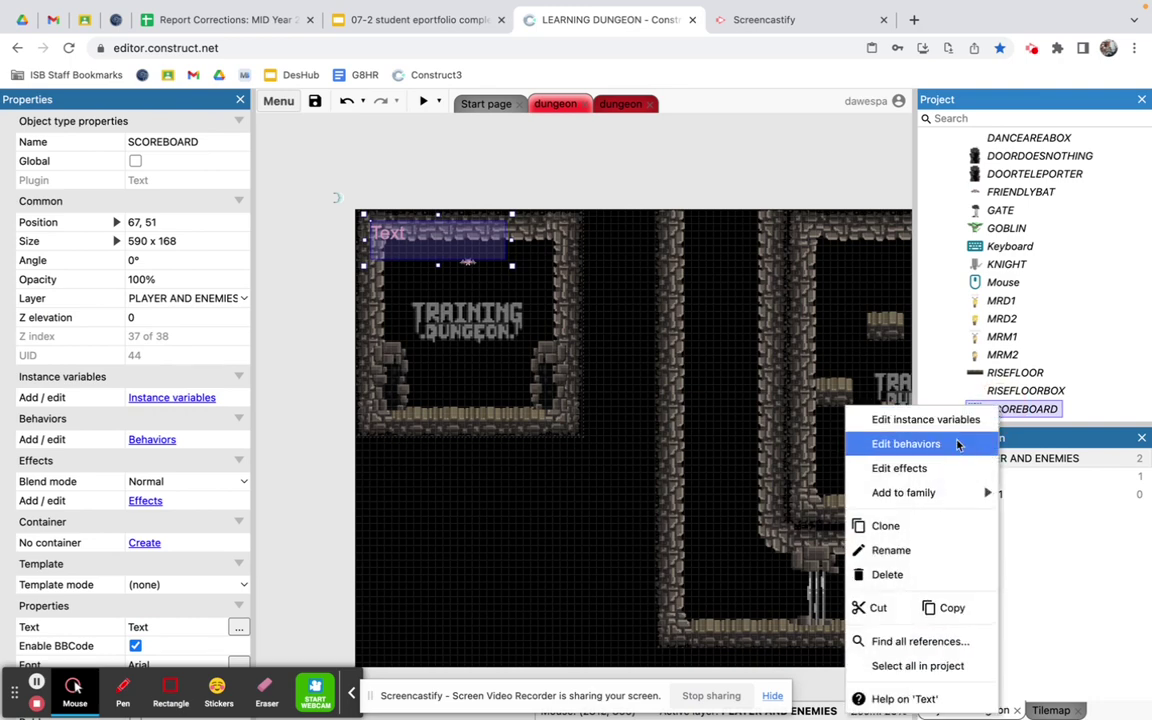
left_click(143, 444)
Step: Give SCOREBOARD an Anchor behaviour and preview the game showing 'SCORE: 0'
left_click(563, 331)
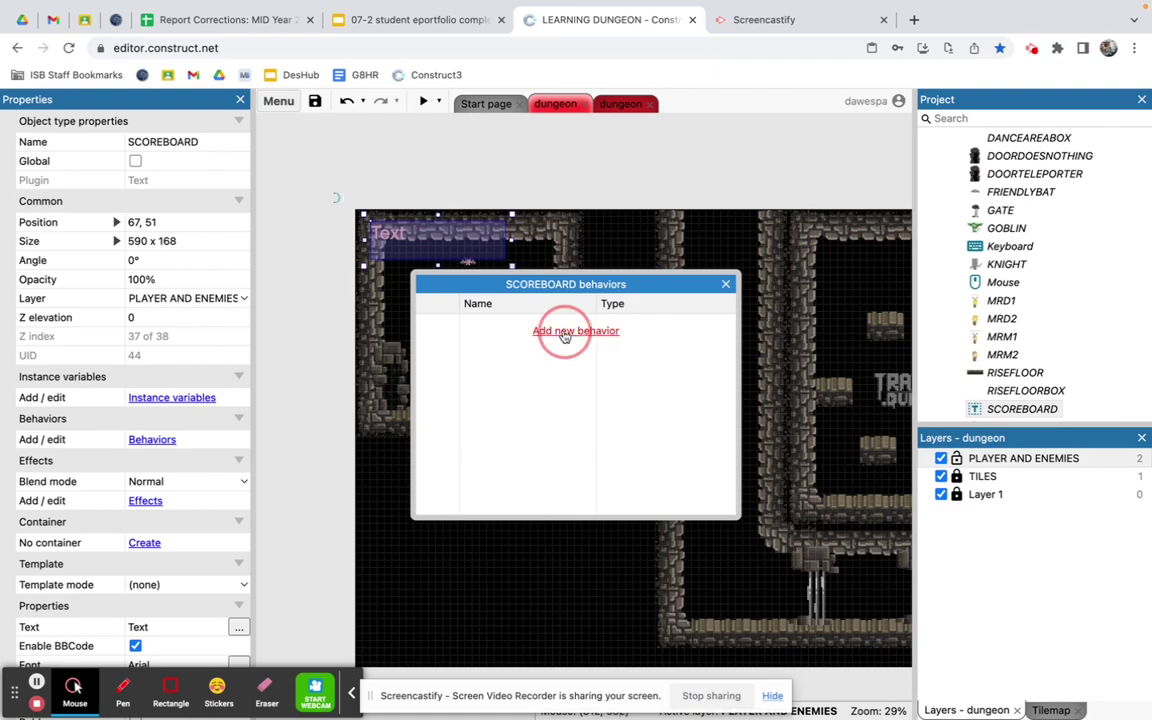
left_click(400, 395)
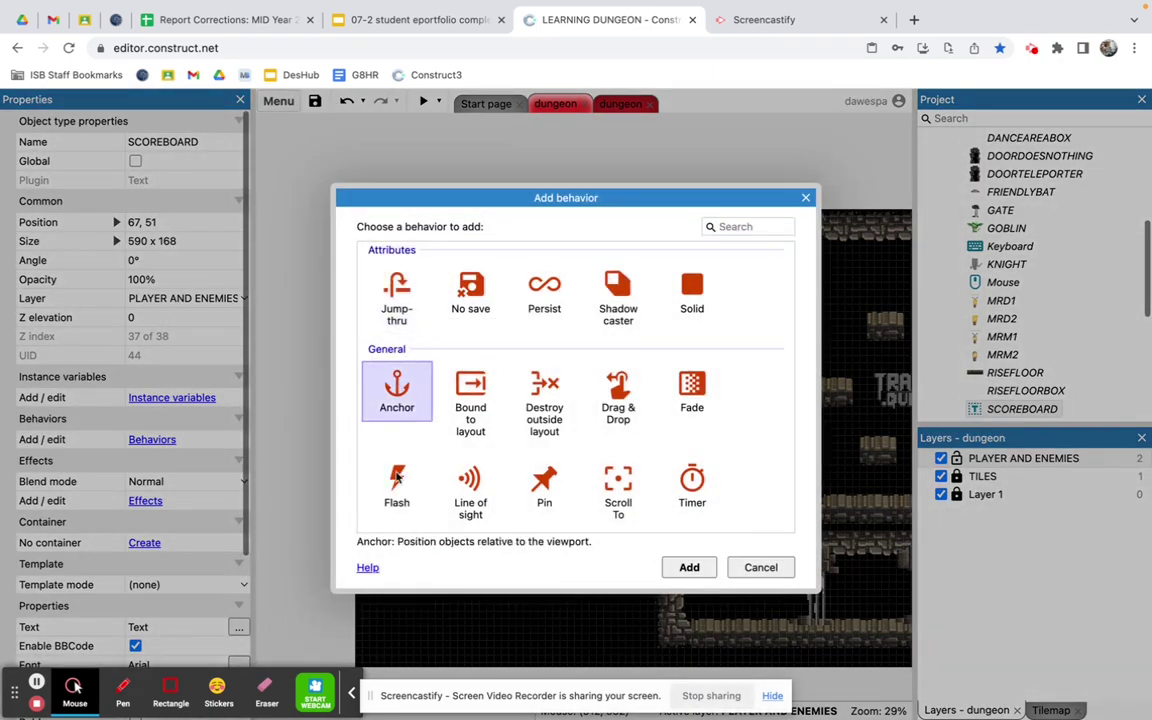
left_click(687, 568)
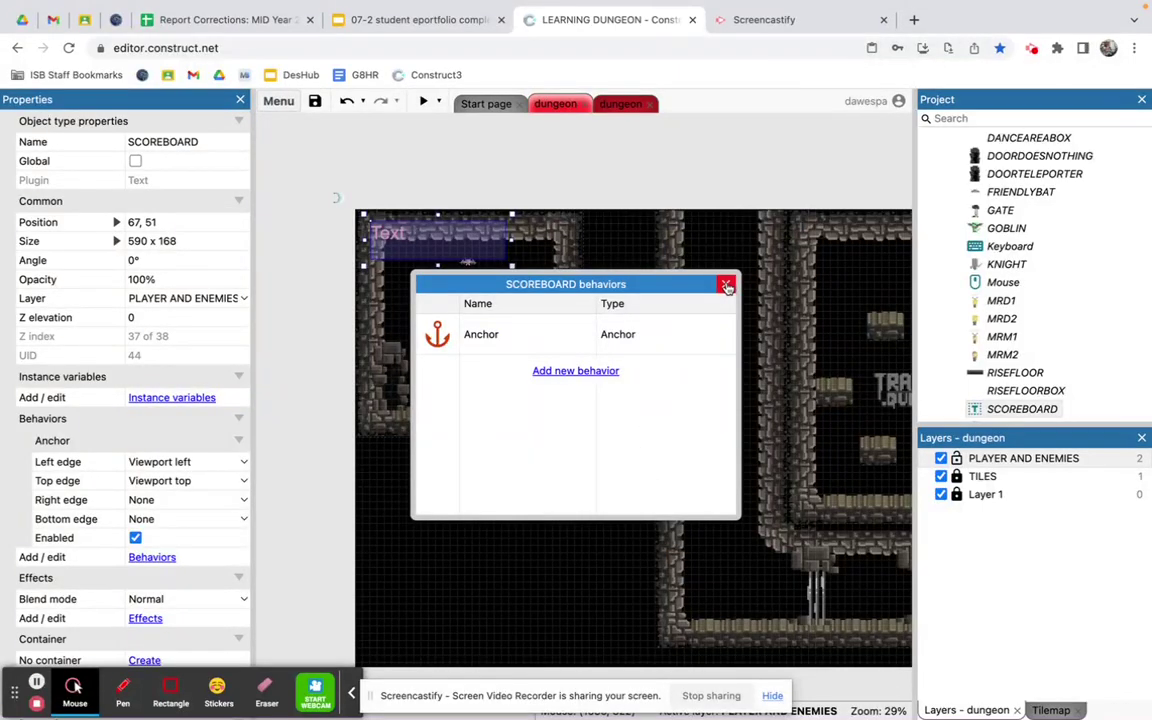
left_click(726, 283)
left_click(423, 102)
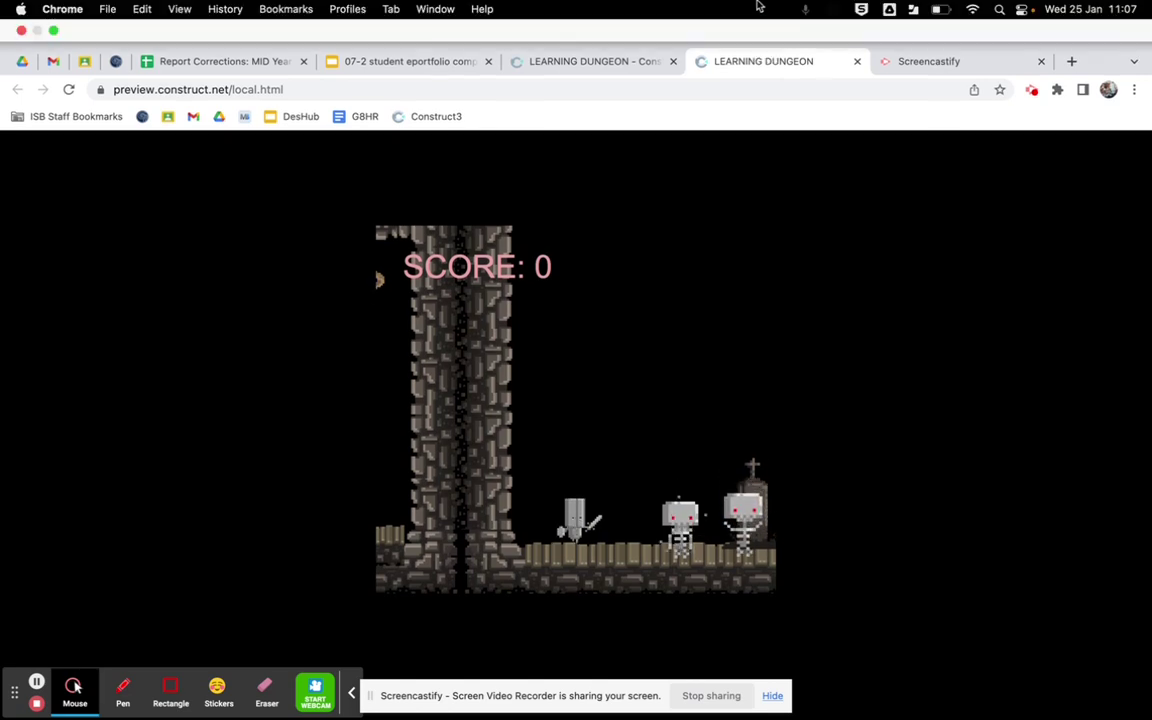
Step: Close the preview and review the chalice collectcount events on the dungeon event sheet
left_click(857, 62)
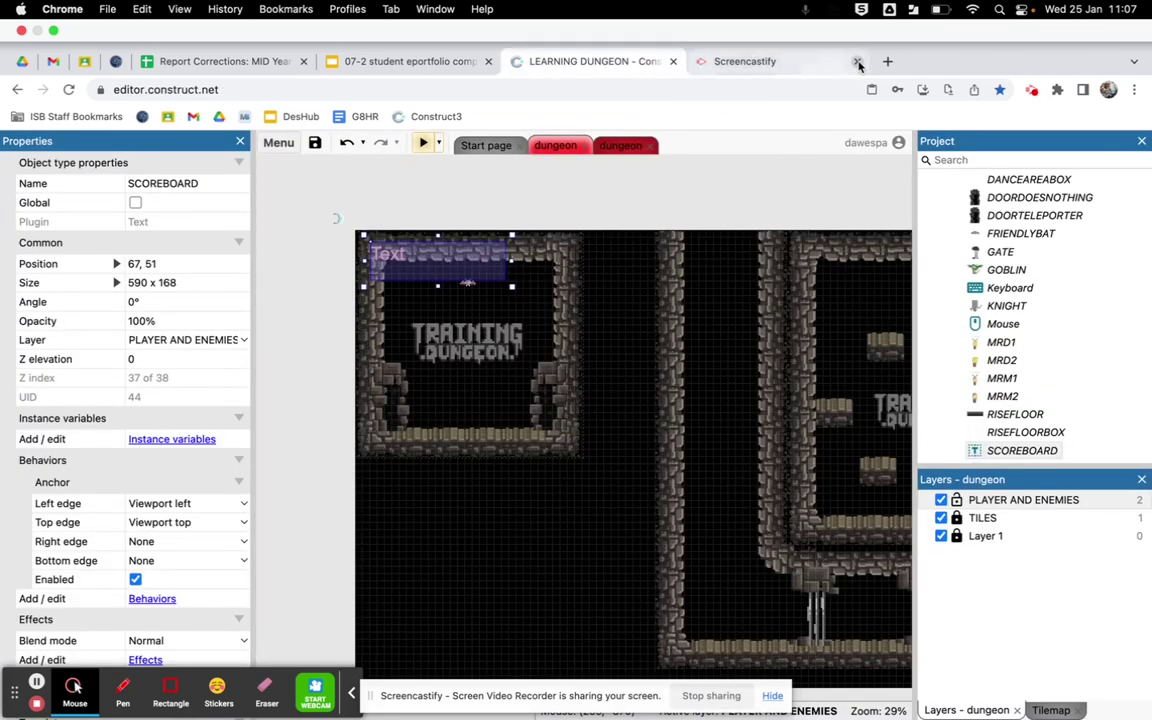
left_click(621, 145)
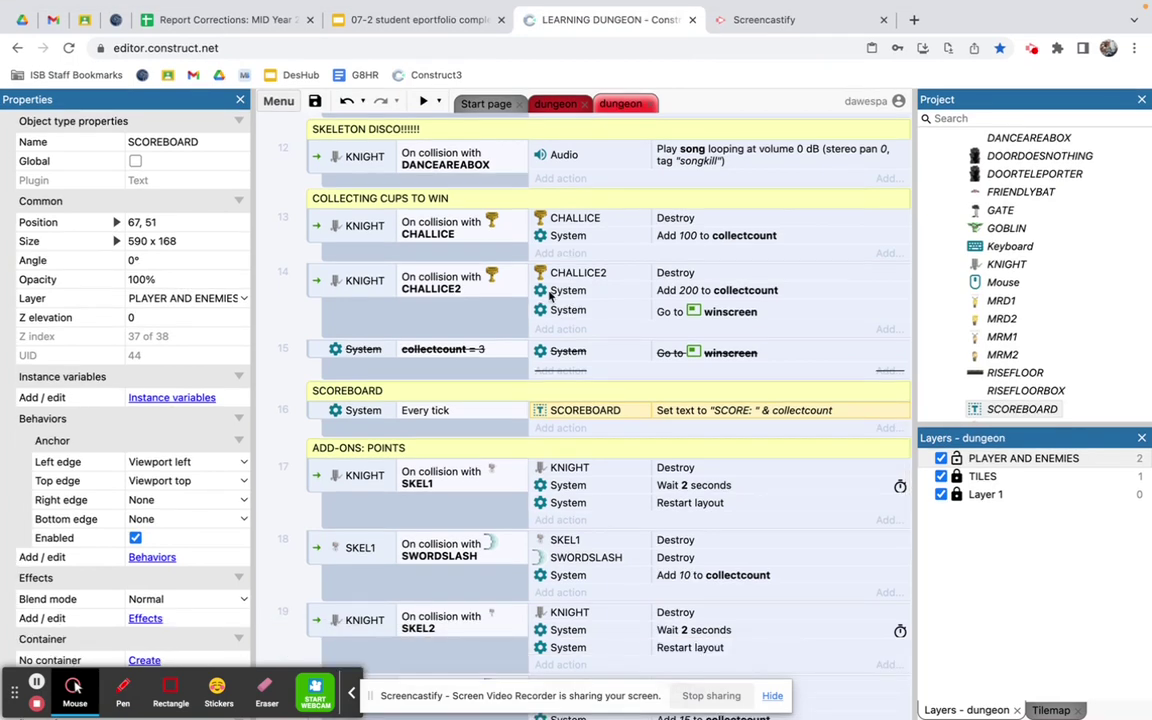
scroll(549, 295, "up", 10)
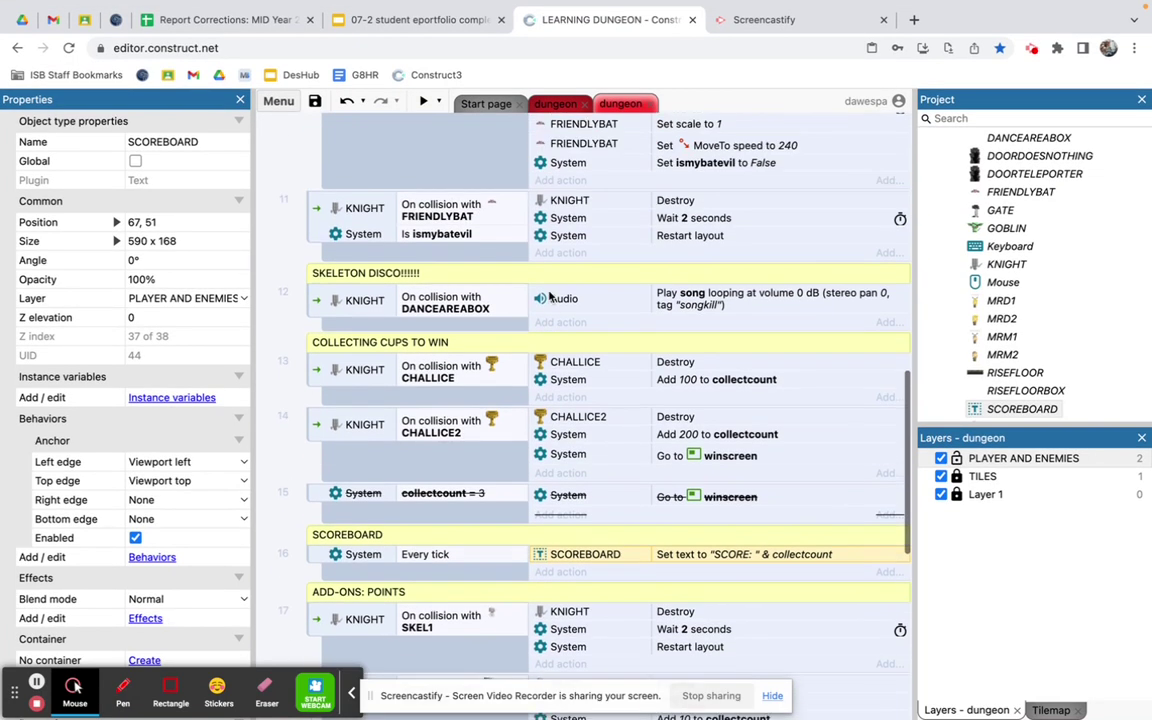
scroll(549, 295, "down", 5)
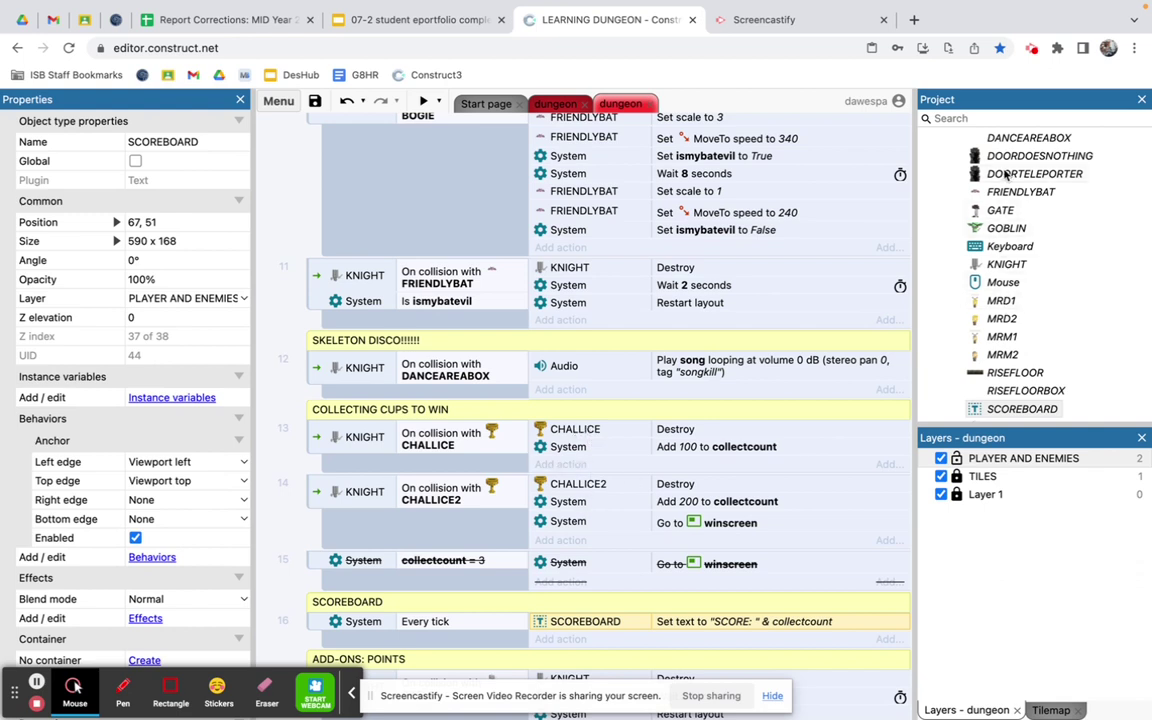
scroll(1008, 200, "up", 4)
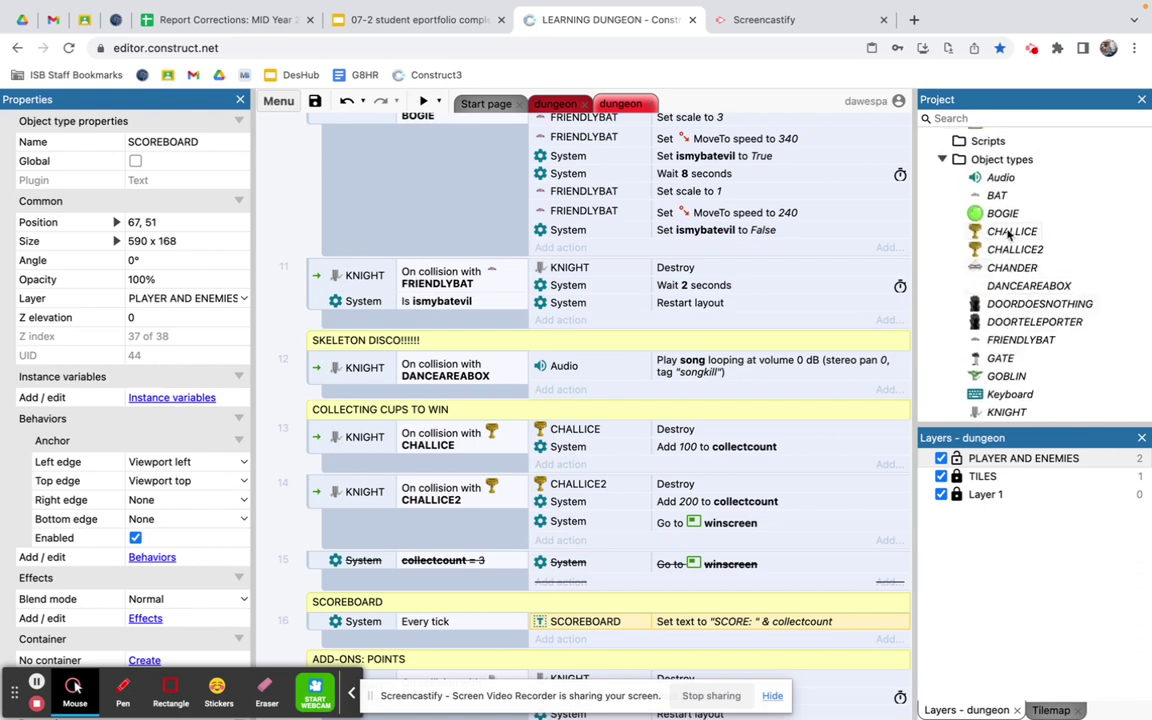
Step: Return to the dungeon layout view, leaving the CHALLICE object unchanged
right_click(1008, 233)
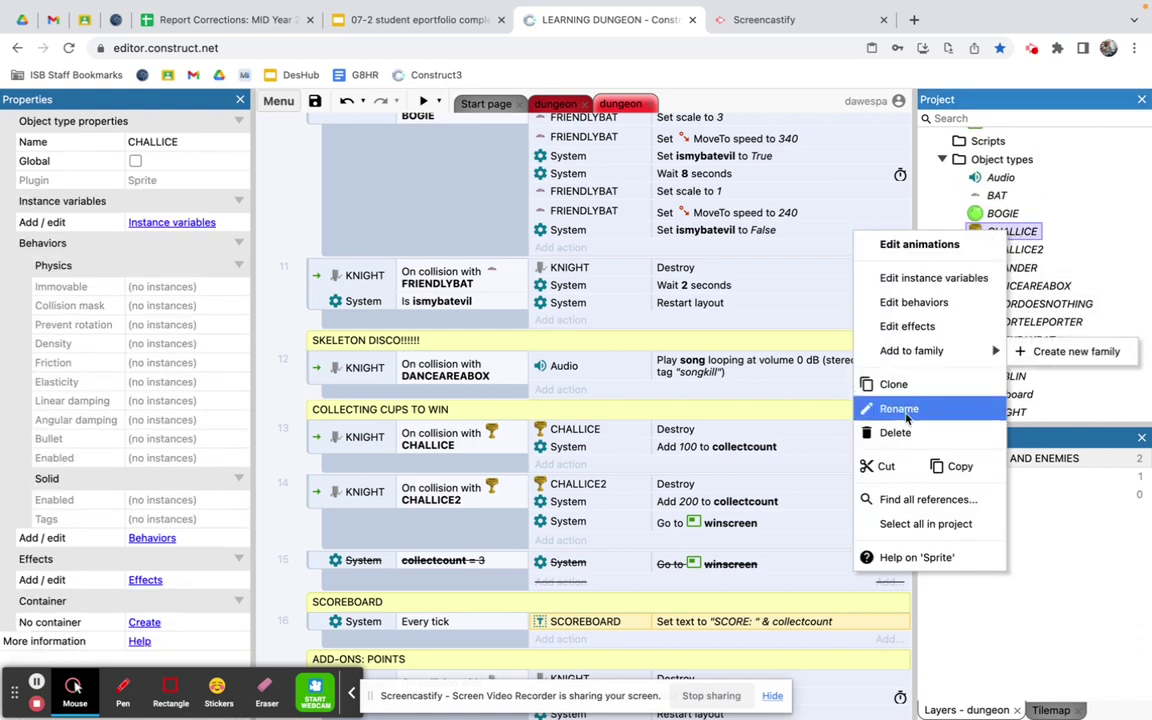
left_click(976, 228)
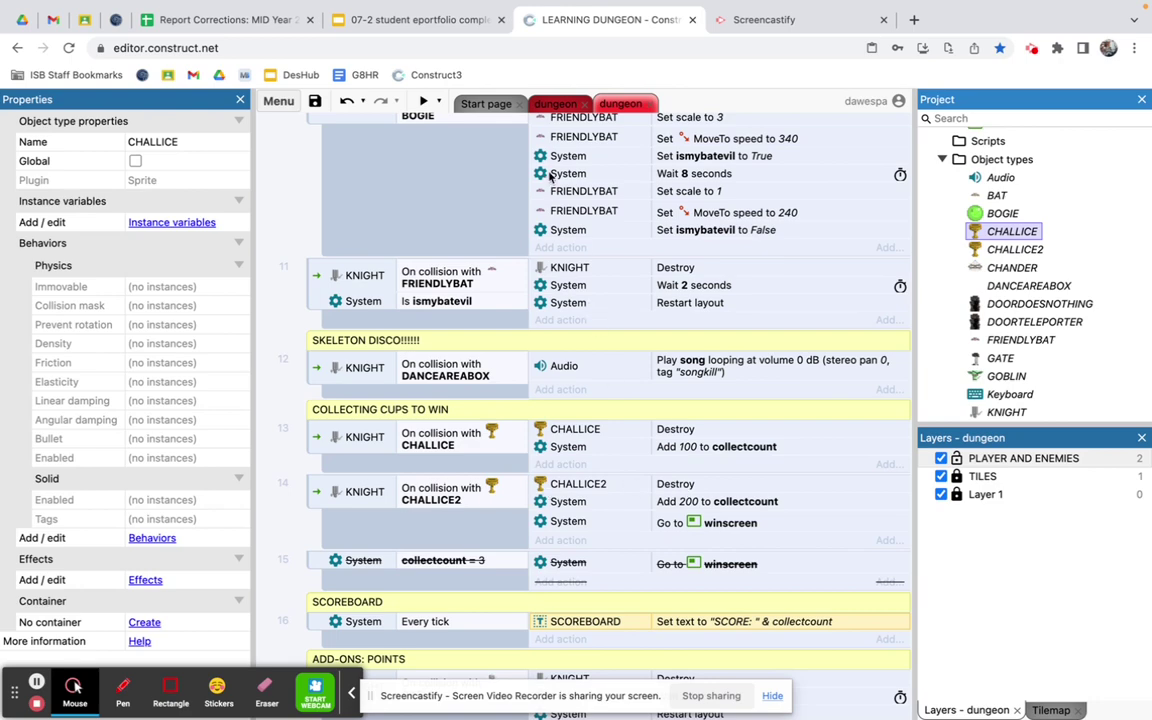
left_click(553, 104)
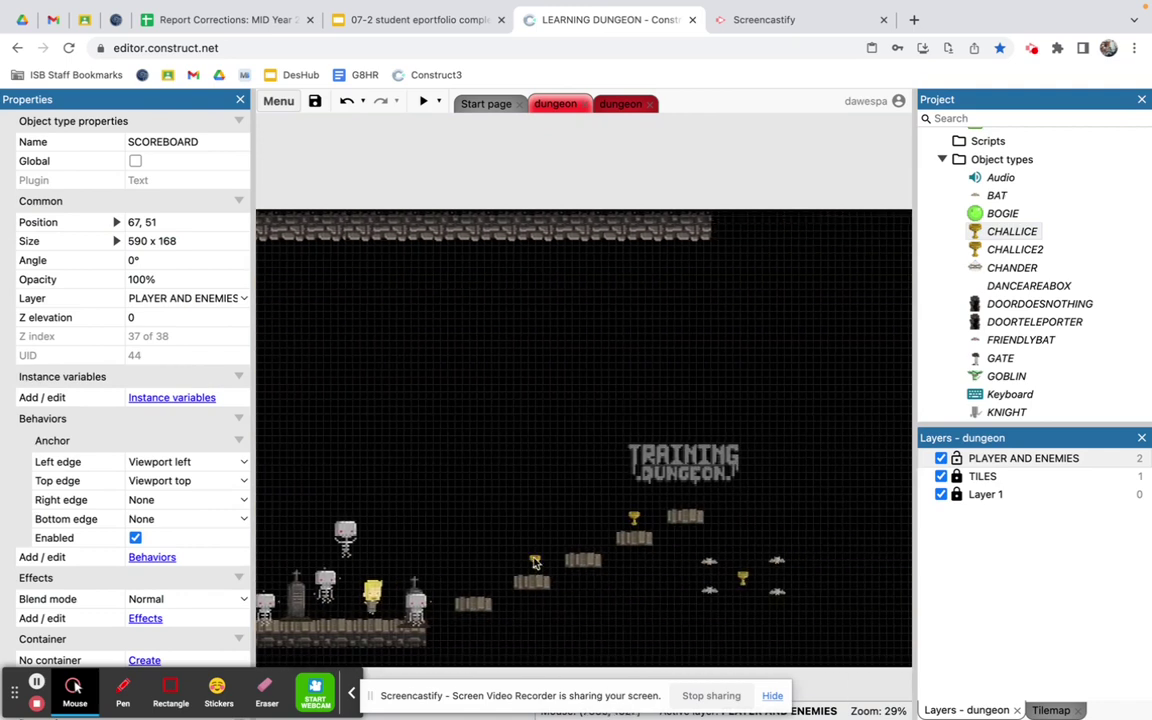
Step: Select the CHALLICE object type without renaming it, then toggle the TILES and Layer 1 layers
left_click(490, 512)
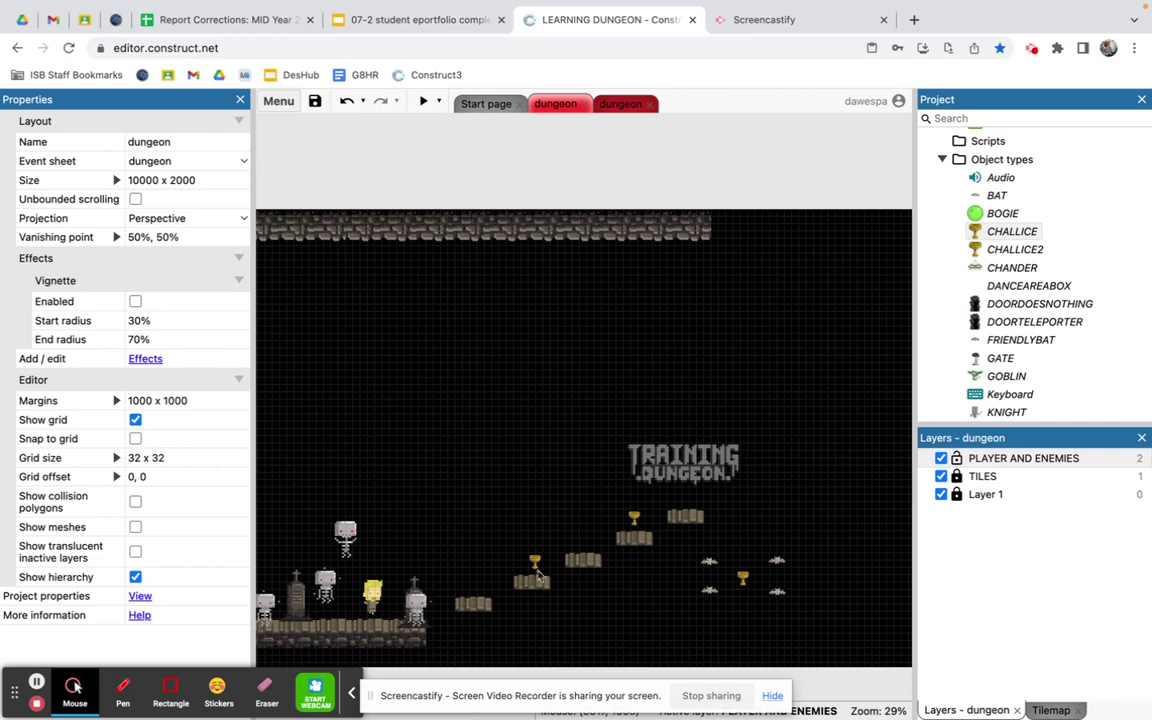
left_click(1013, 233)
left_click(1013, 233)
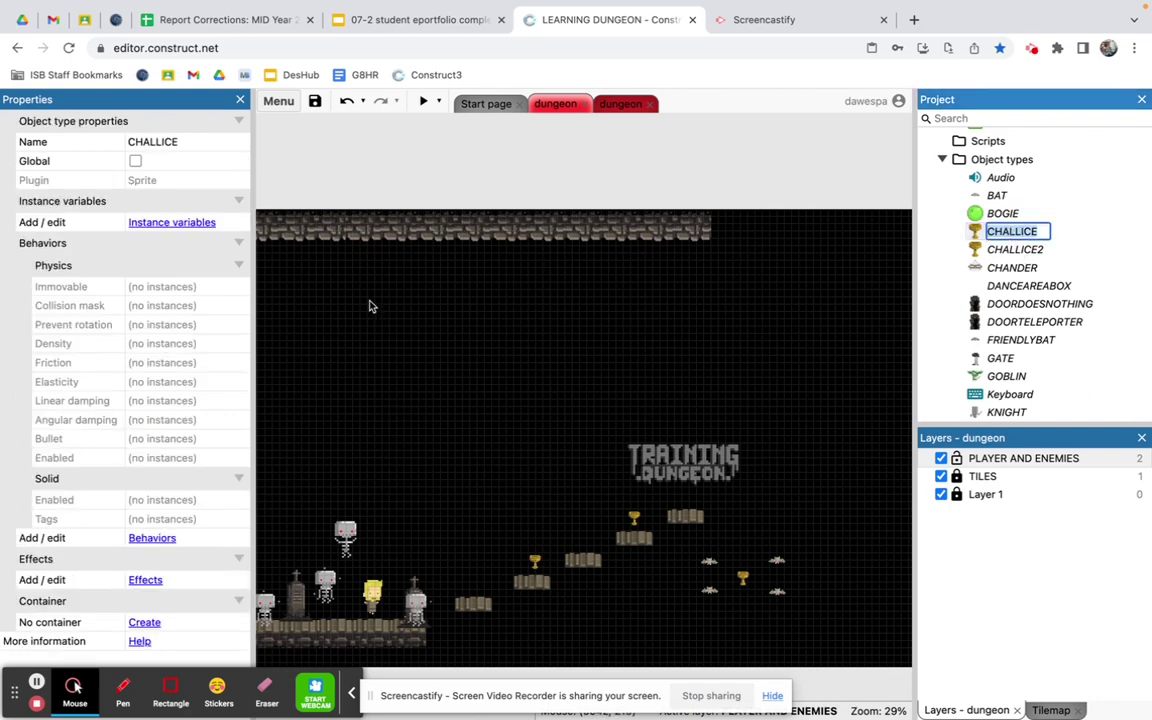
left_click(482, 508)
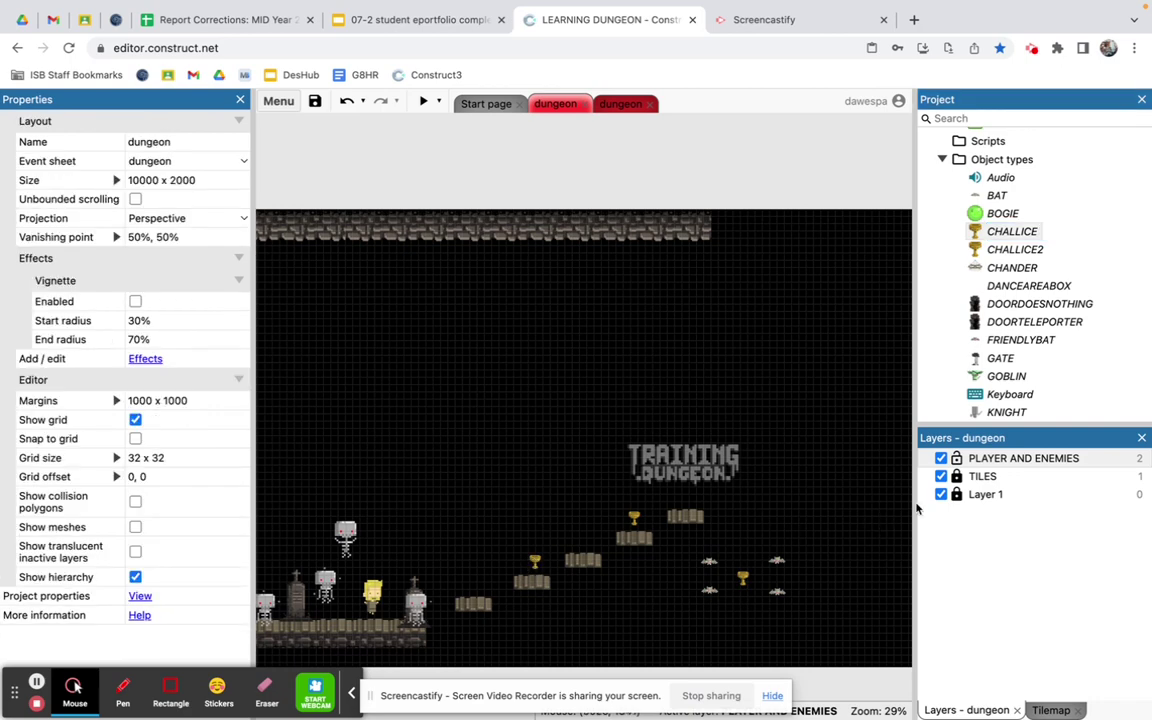
left_click(957, 480)
left_click(962, 494)
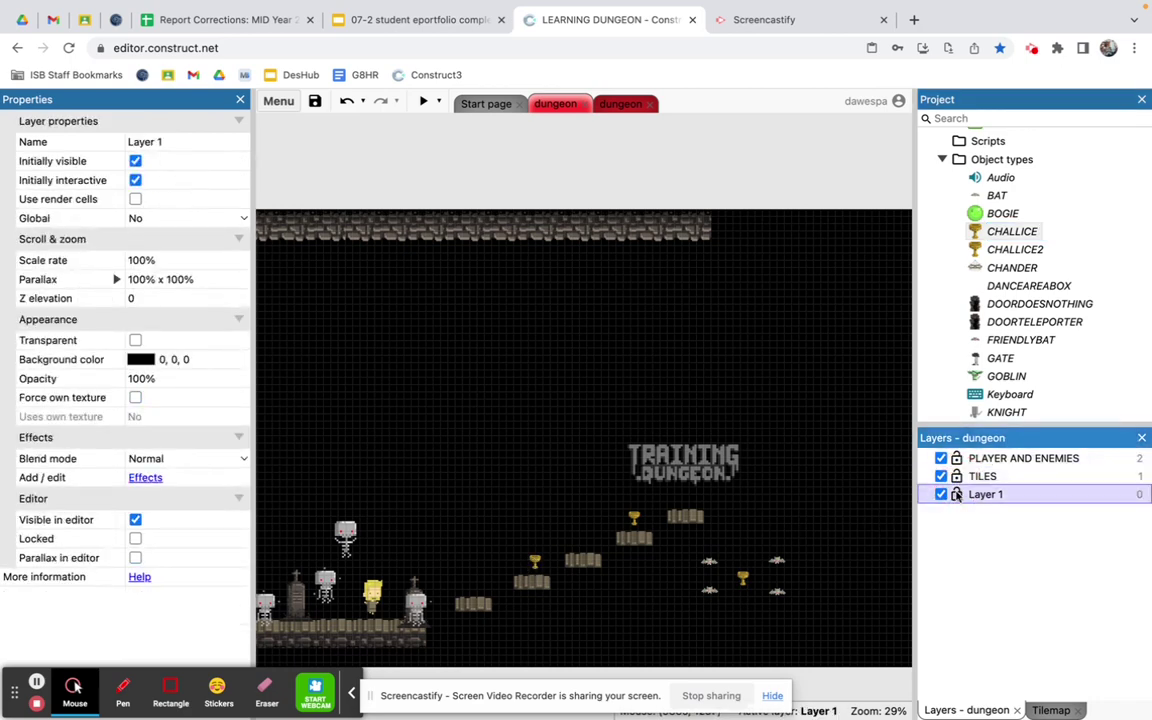
Step: Move two chalices onto the PLAYER AND ENEMIES layer, then select and deselect a third
left_click(535, 563)
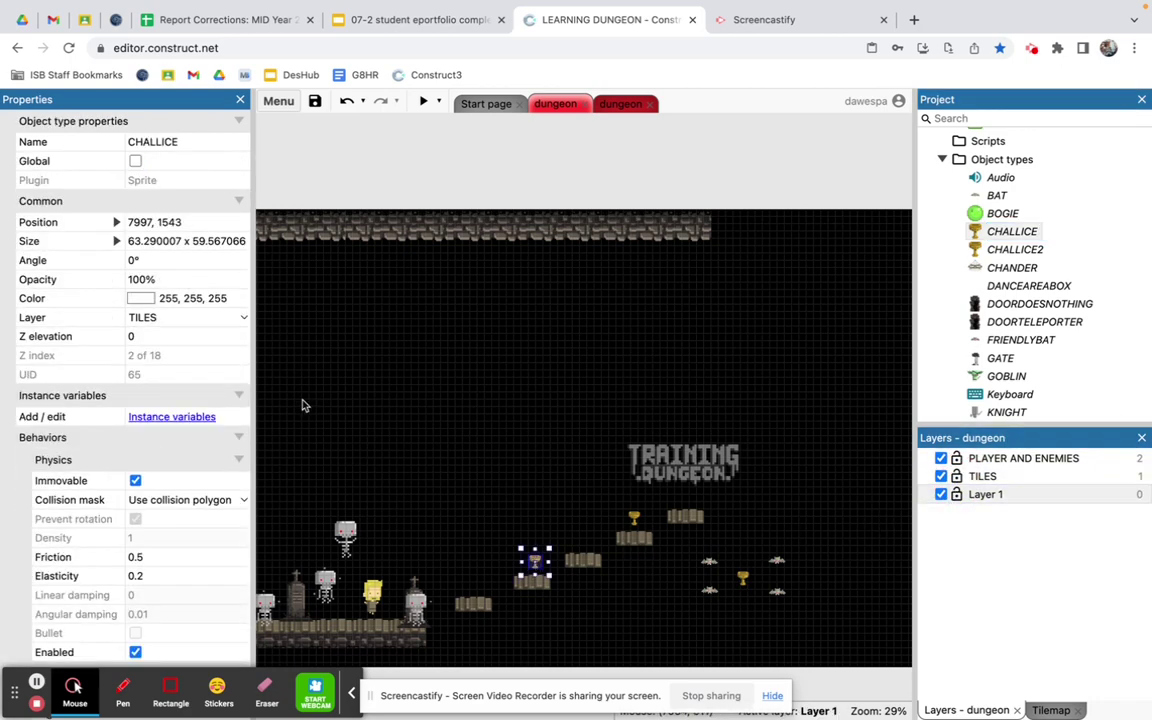
left_click(208, 320)
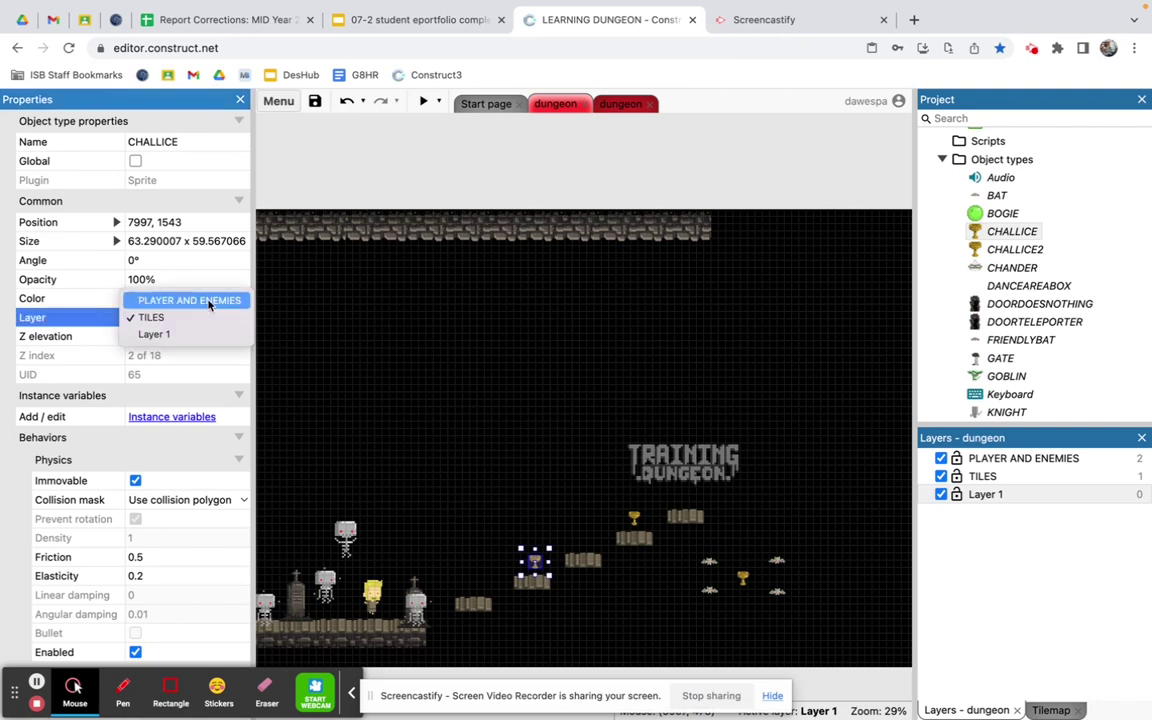
left_click(208, 299)
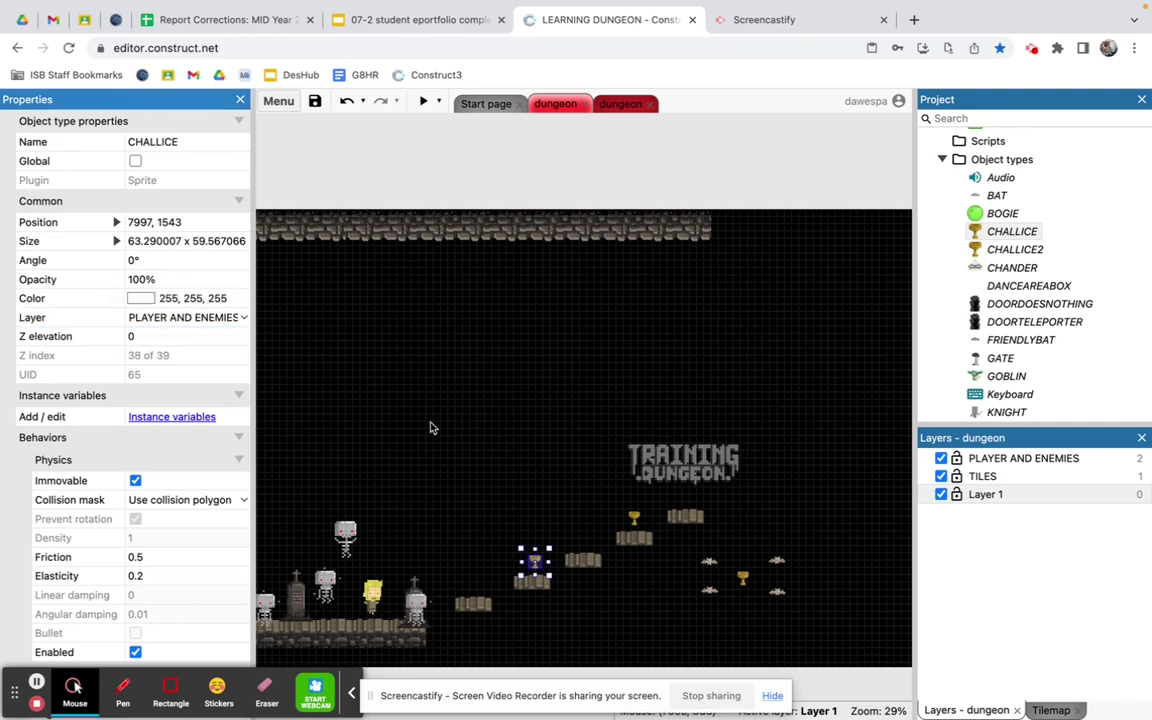
left_click(634, 517)
left_click(200, 319)
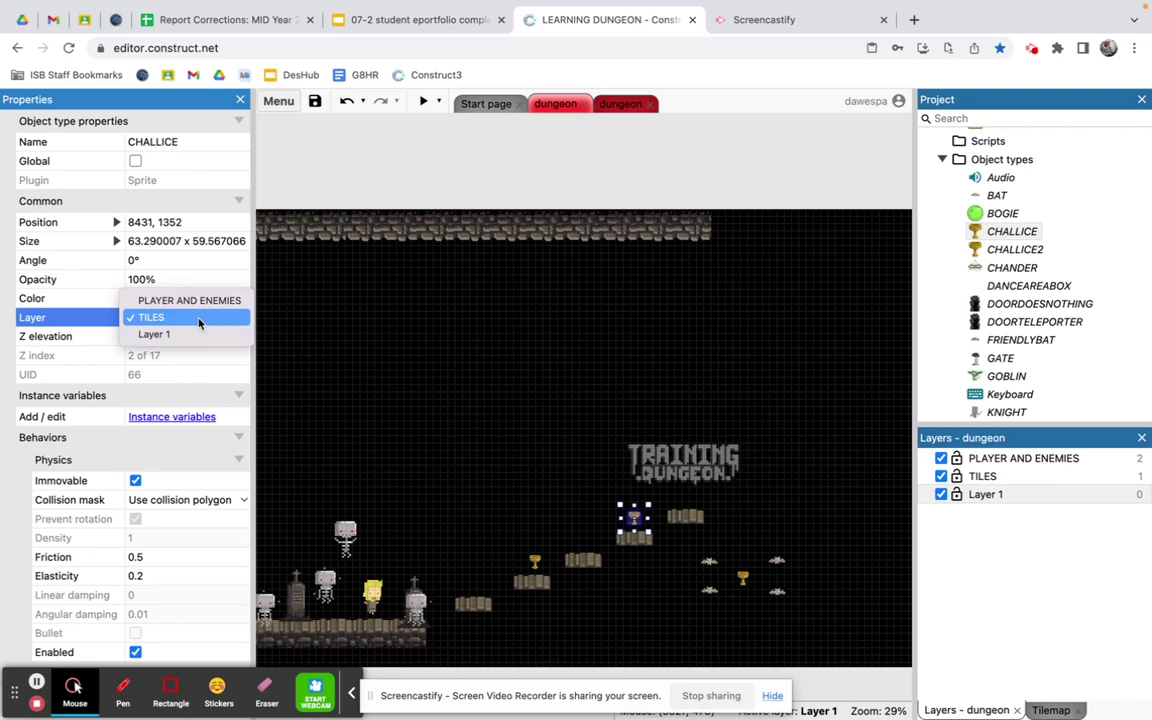
left_click(203, 299)
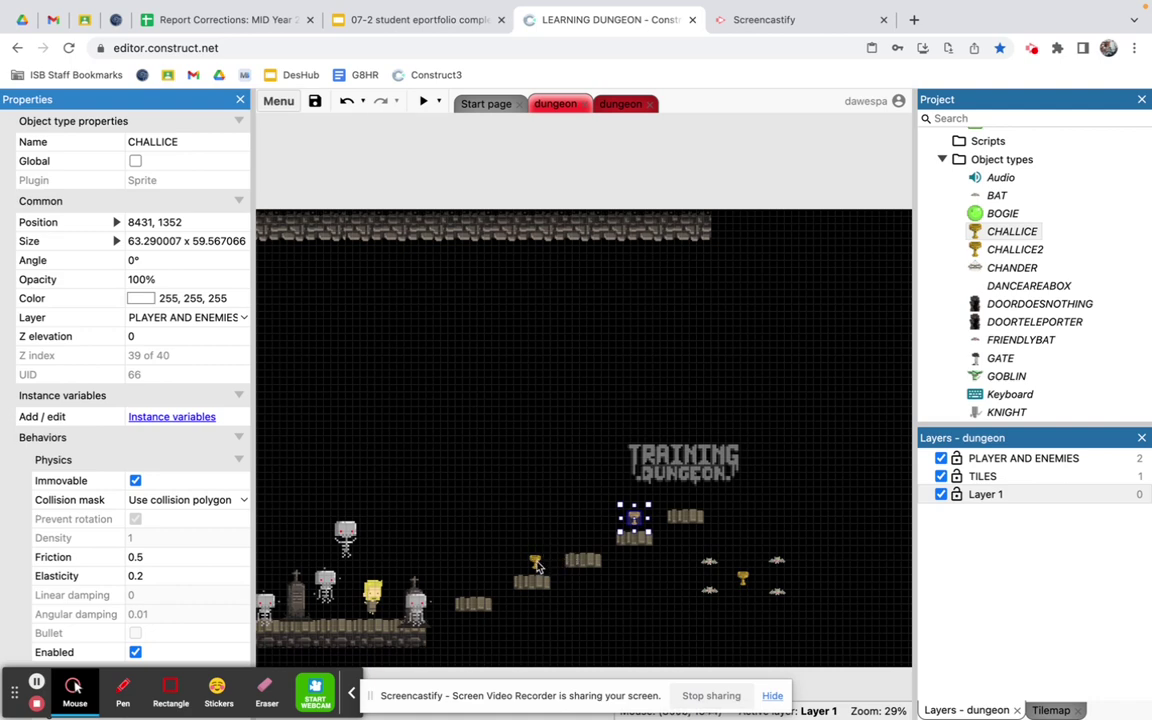
left_click(744, 579)
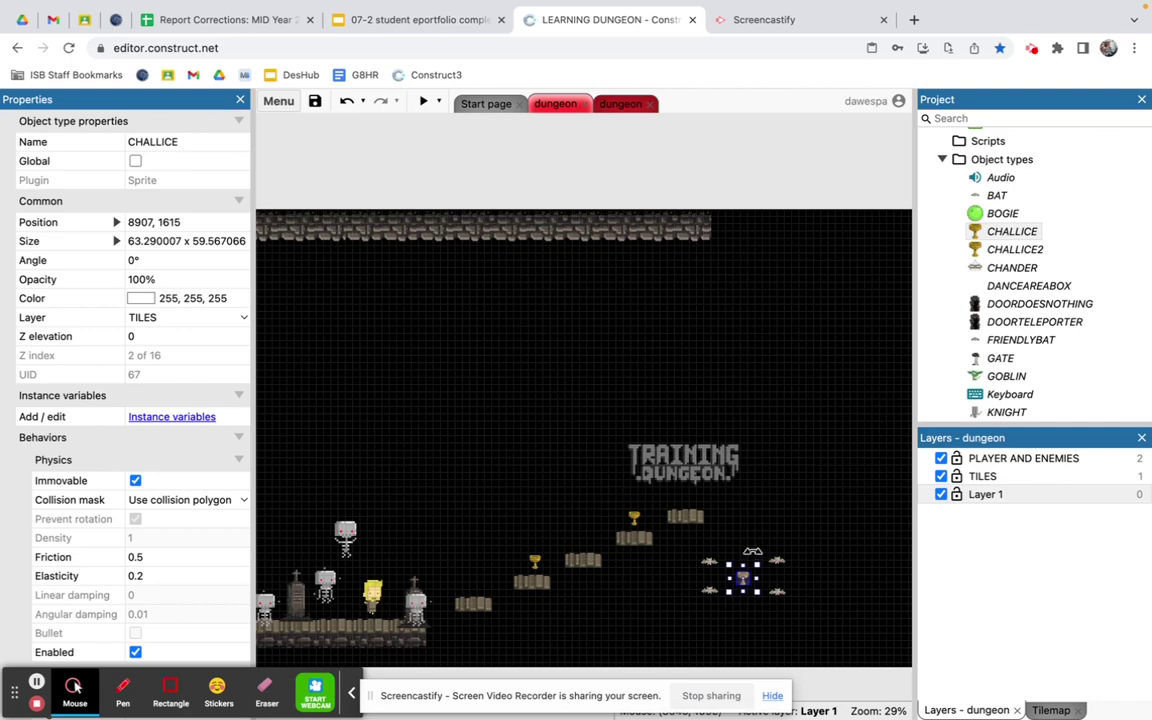
left_click(755, 555)
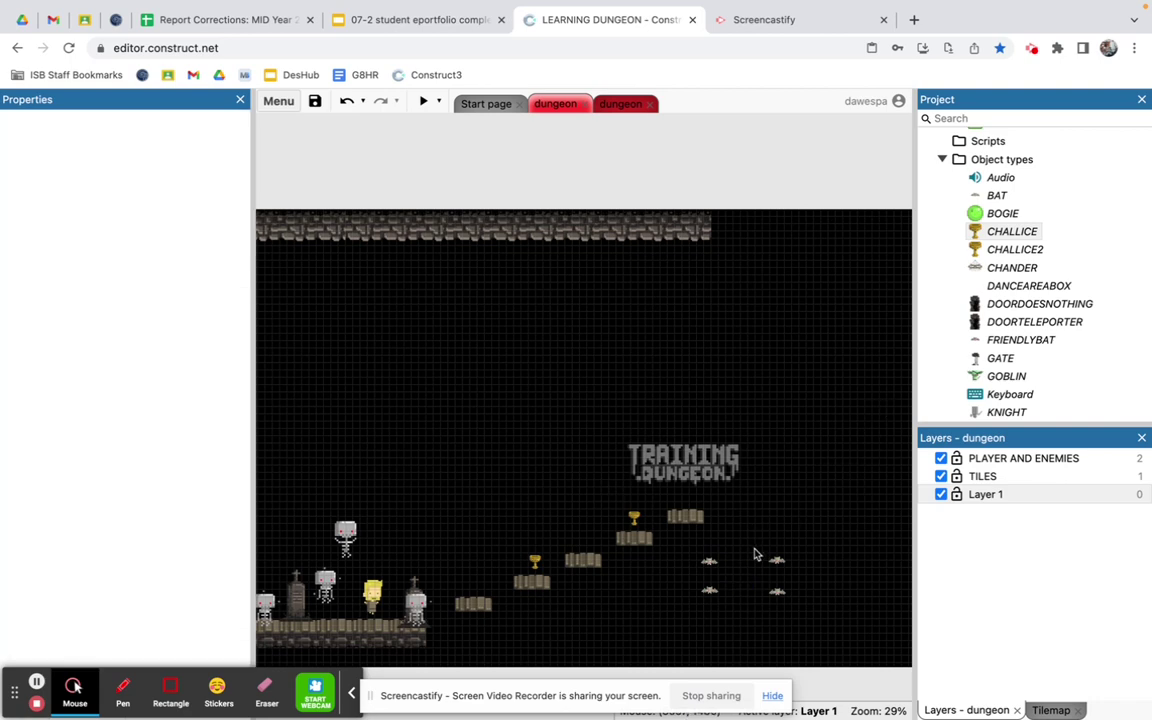
Step: Move the CHALLICE2 chalice onto the PLAYER AND ENEMIES layer, then return to the dungeon event sheet
left_click(1000, 251)
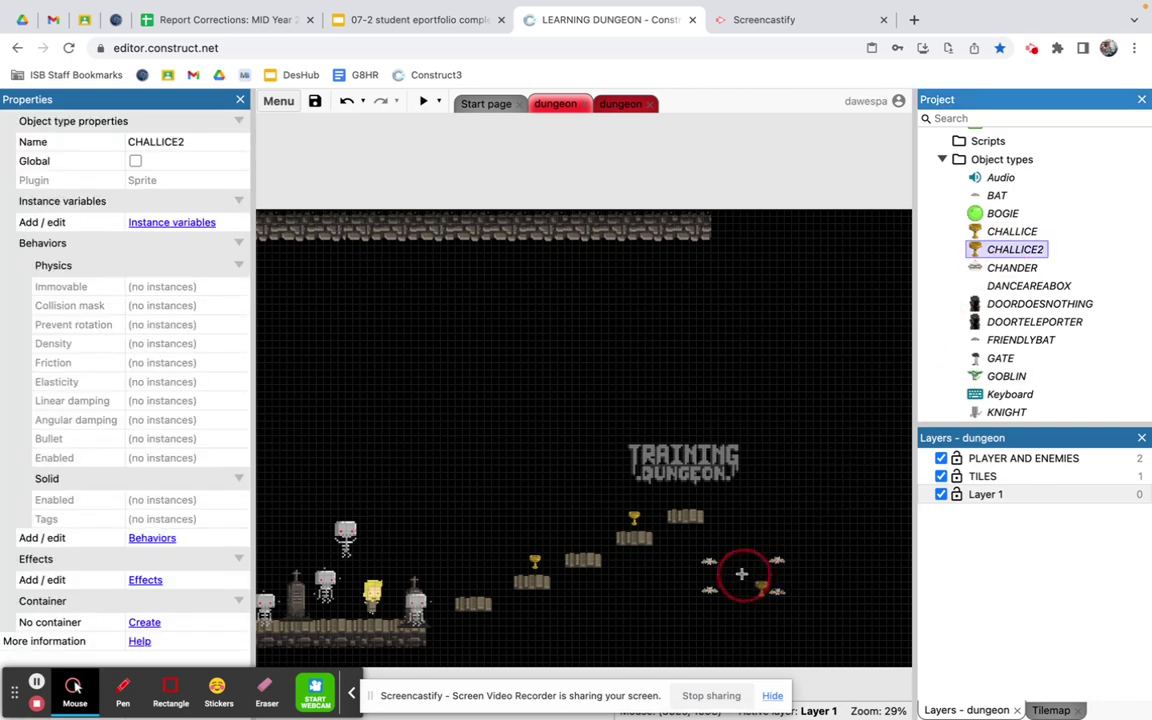
left_click(738, 573)
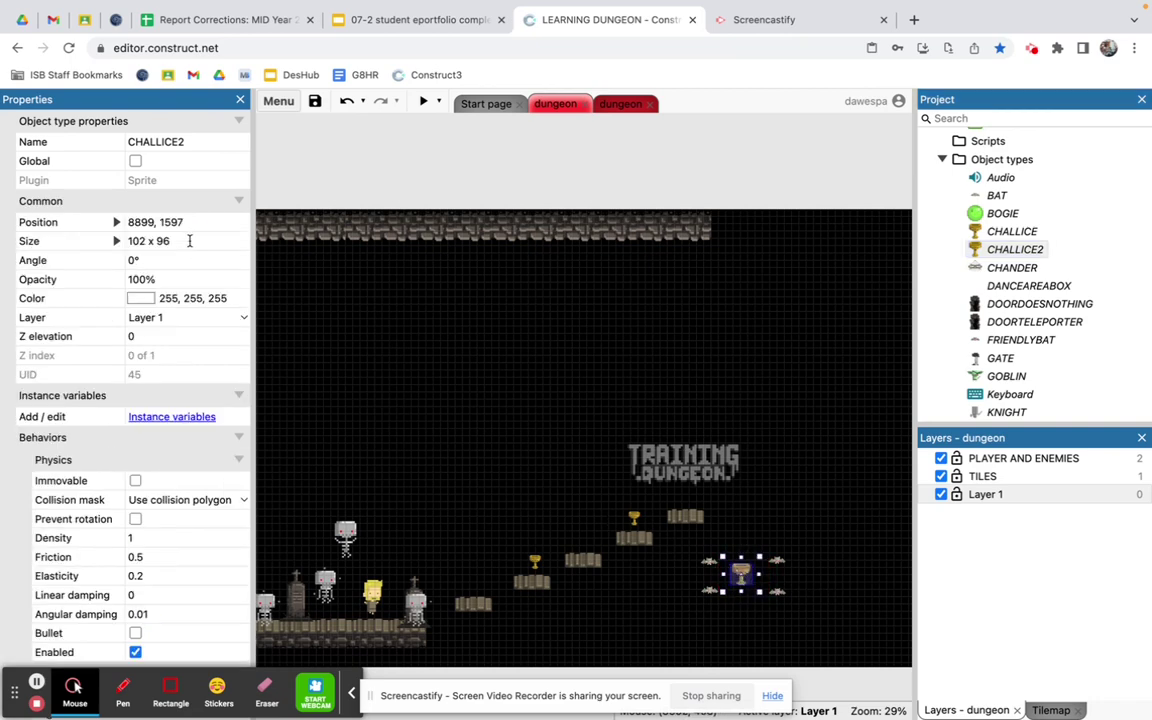
left_click(177, 320)
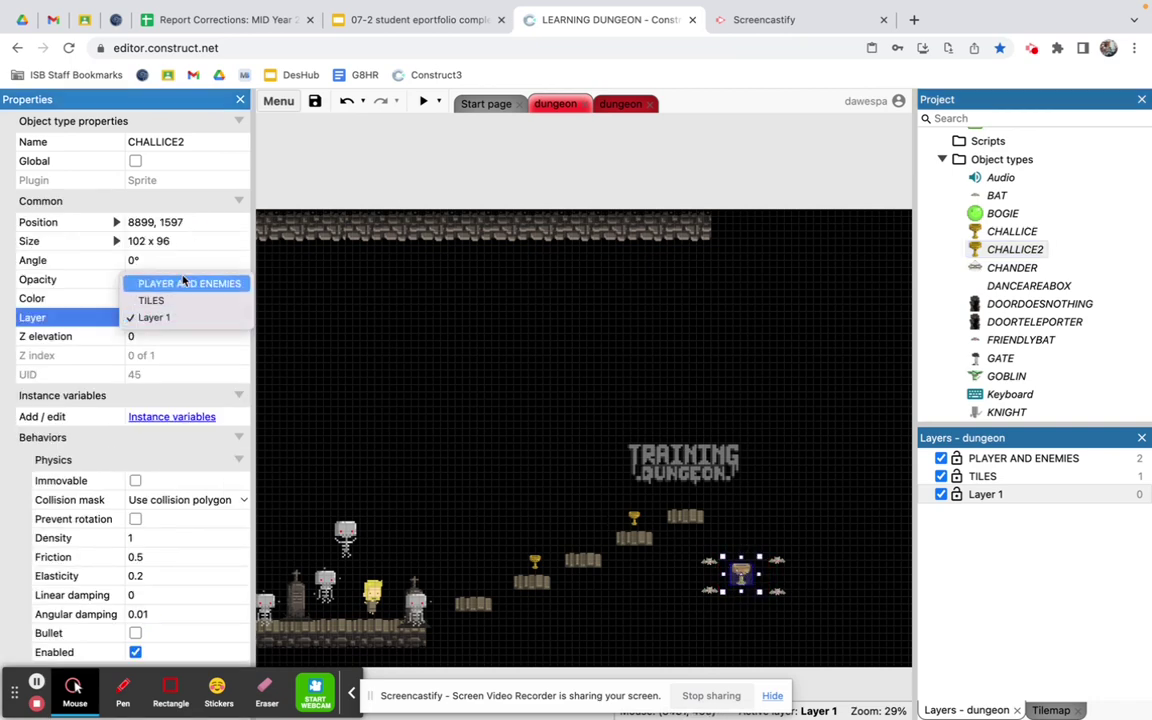
left_click(183, 283)
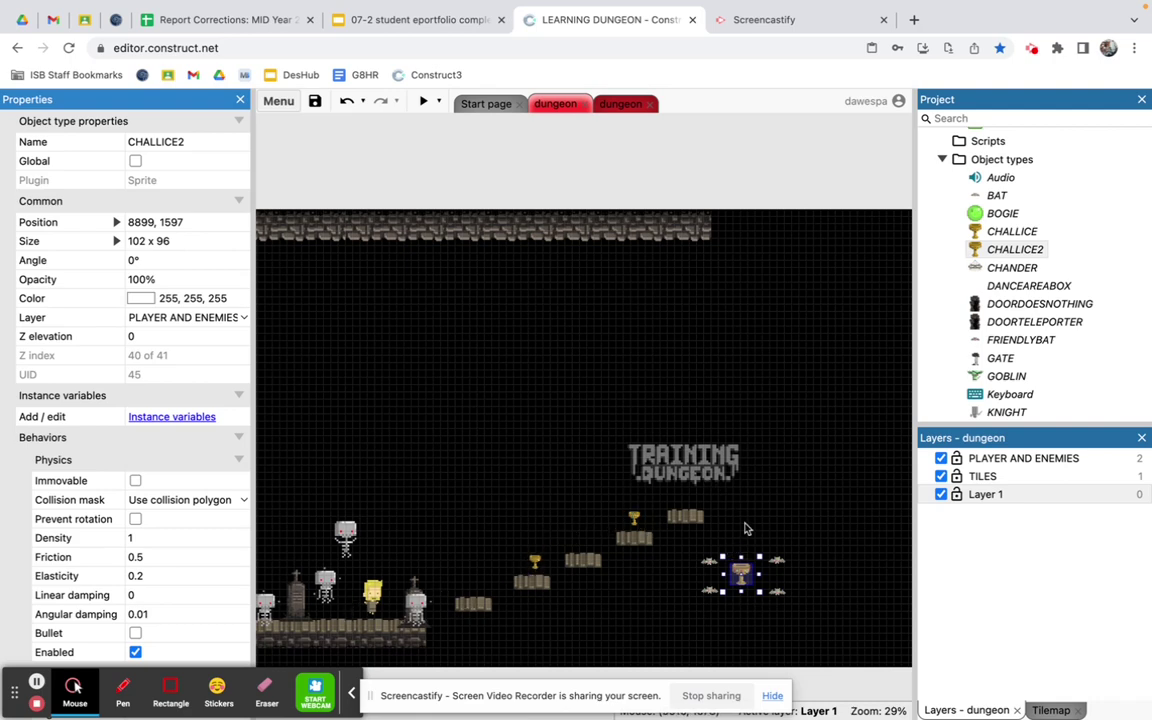
left_click(553, 103)
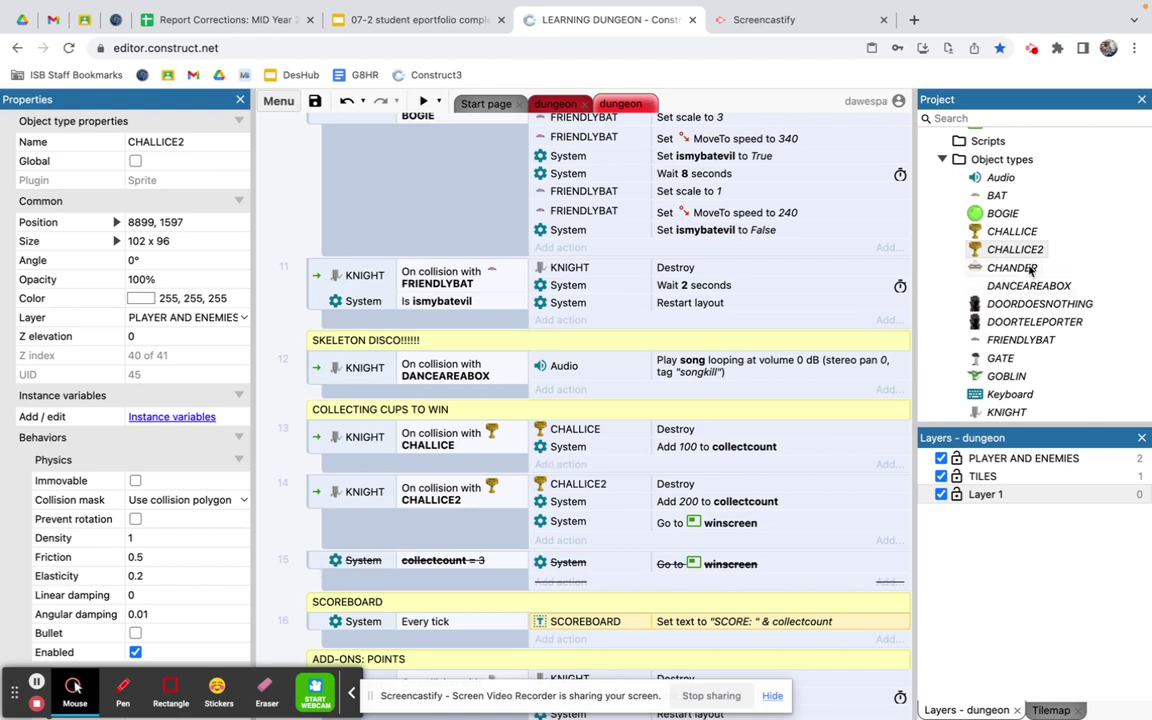
Step: Open the winscreen layout and the winscreen event sheet, ending on the layout view
scroll(990, 215, "up", 3)
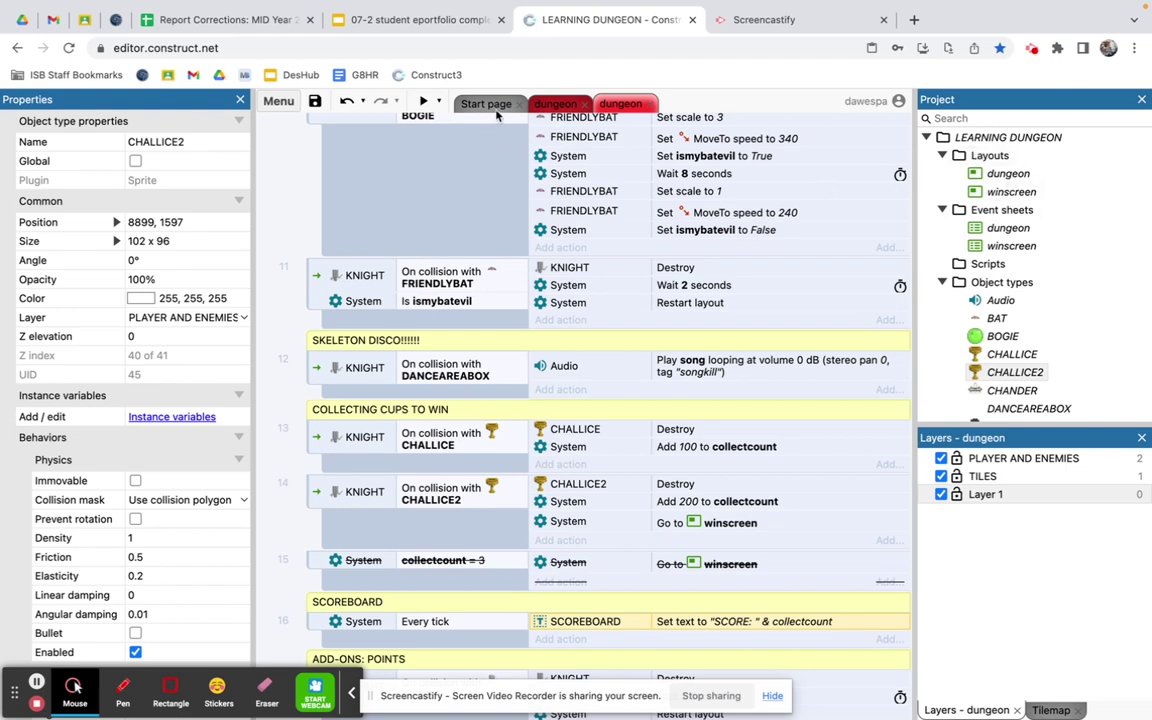
left_click(1019, 191)
double_click(1019, 191)
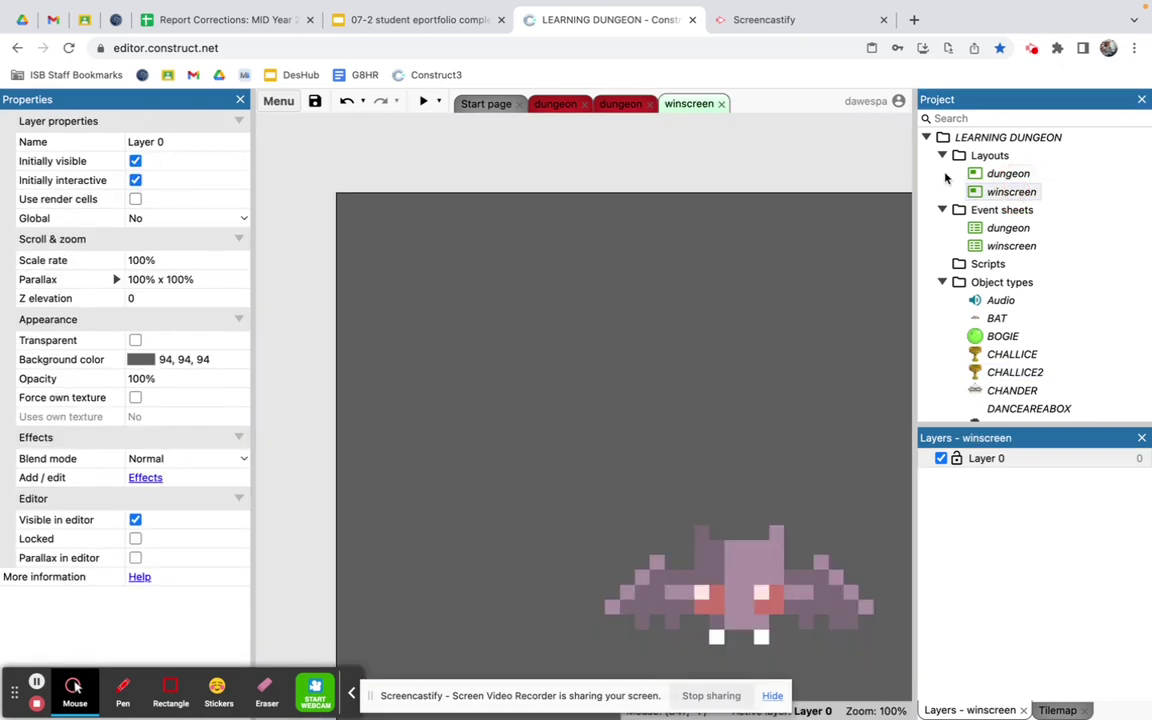
scroll(717, 421, "right", 2)
scroll(717, 421, "down", 1)
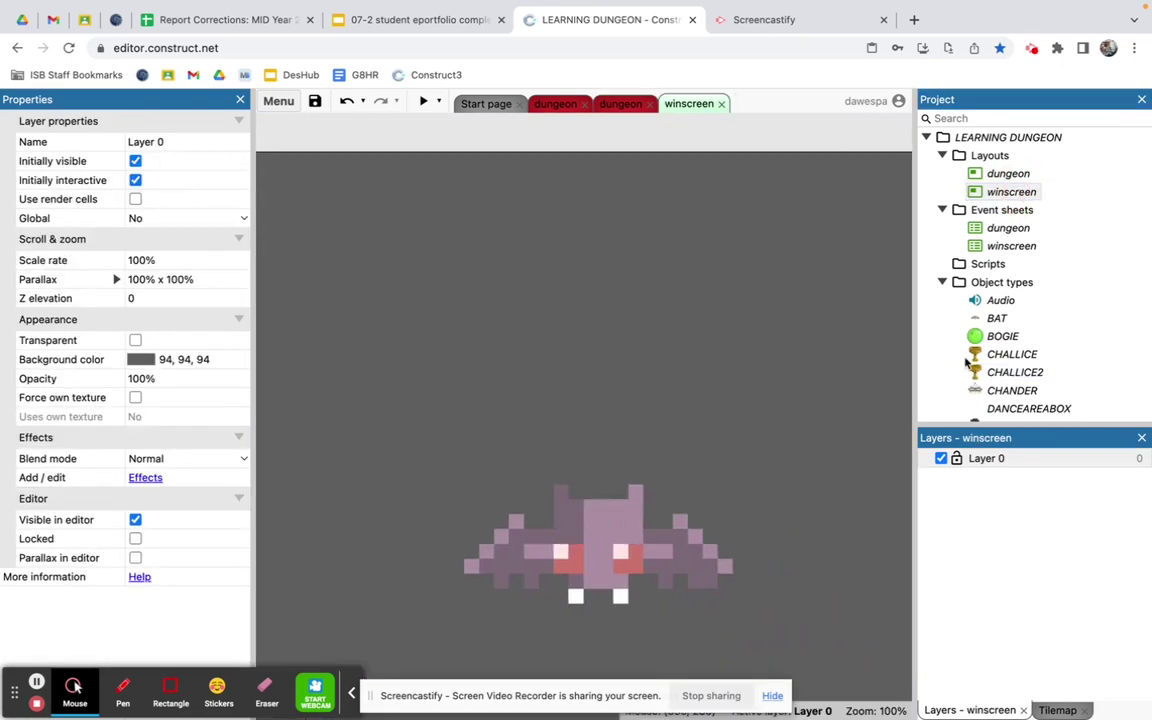
double_click(1010, 246)
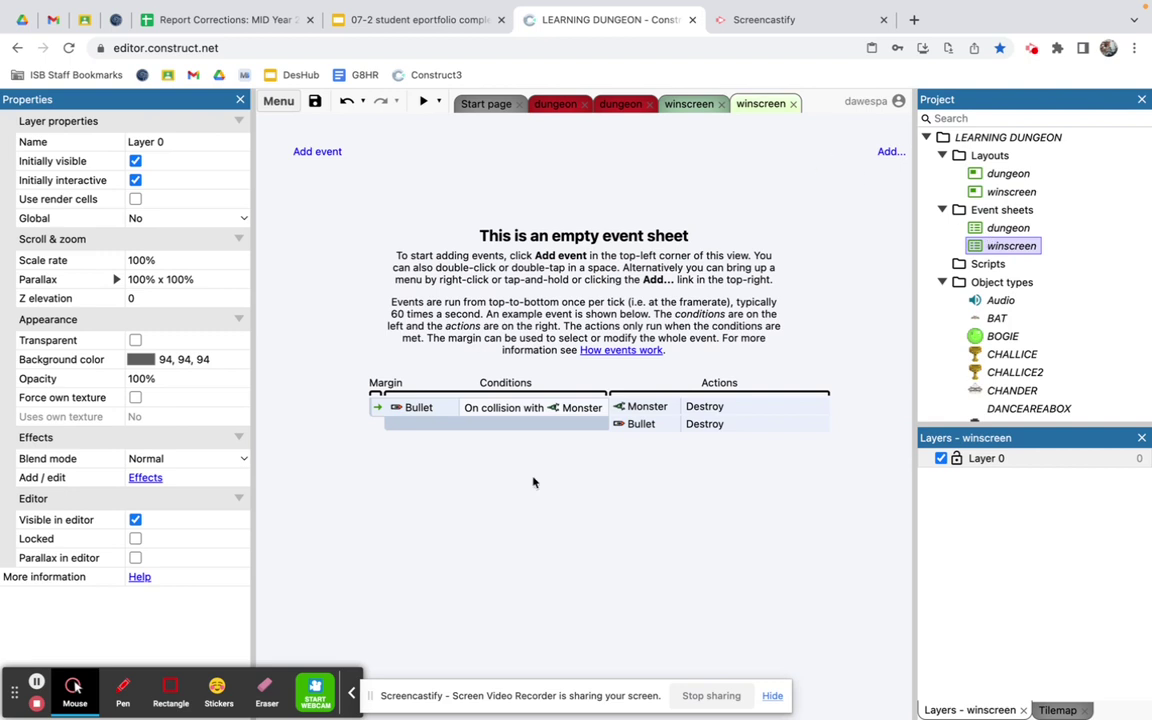
left_click(689, 103)
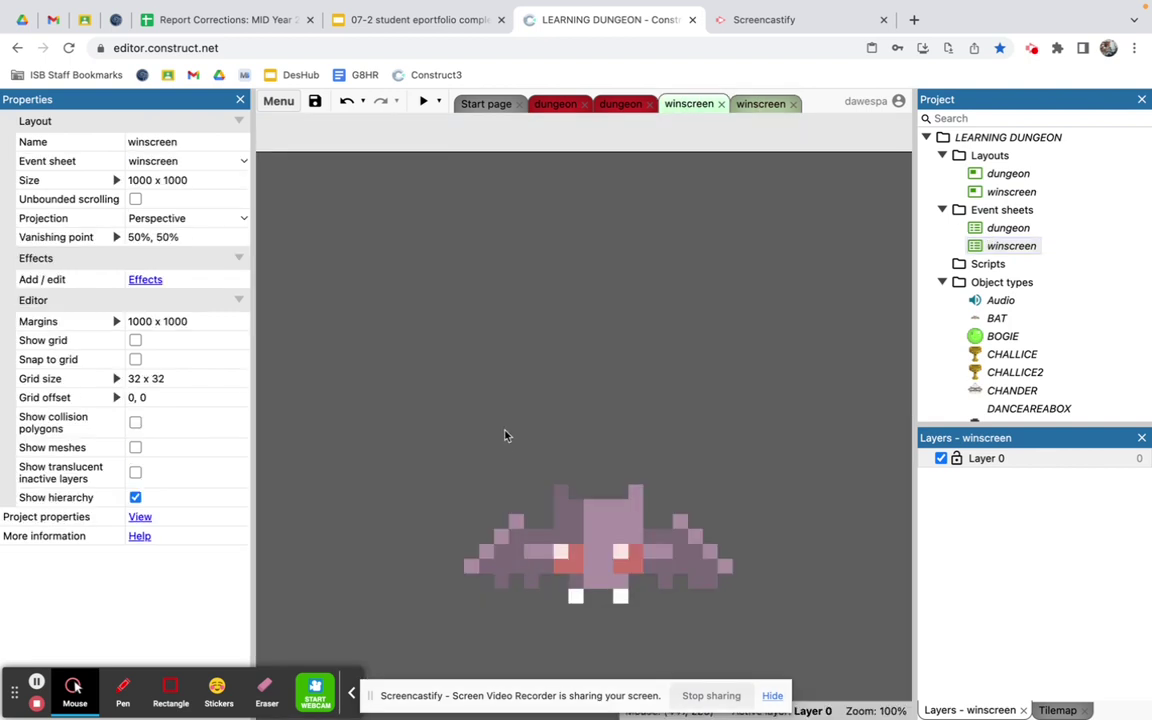
scroll(497, 437, "down", 8, "ctrl")
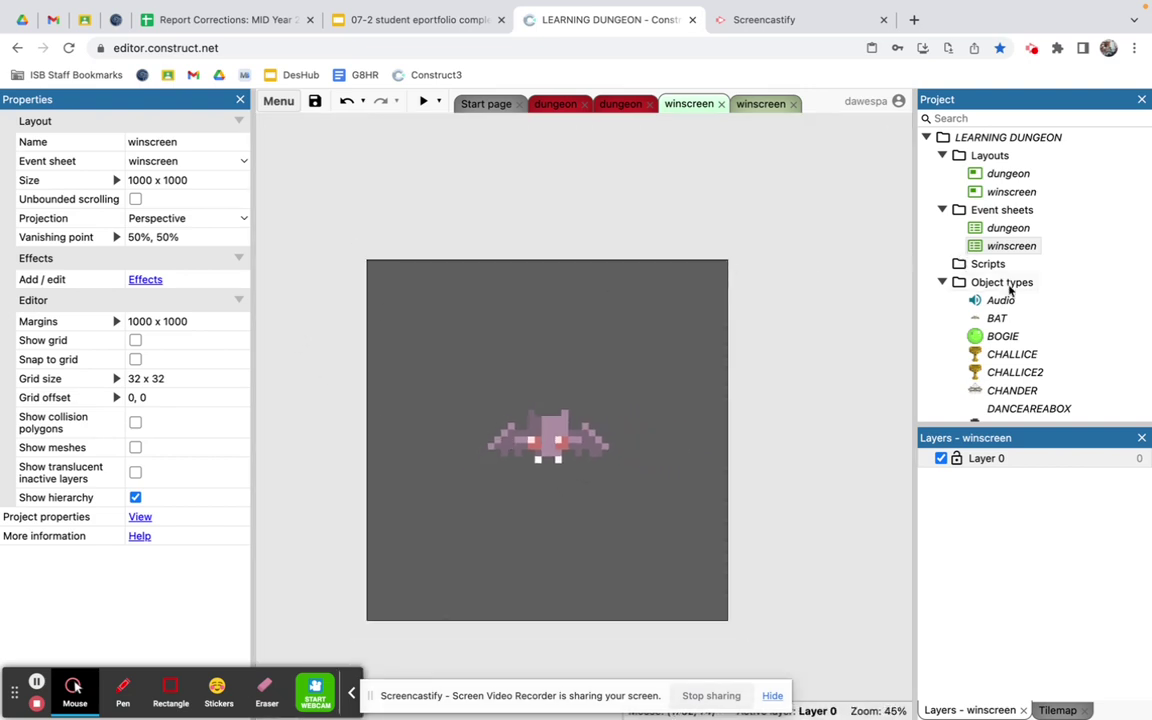
Step: Insert a new Text plugin object type named WINSCORE into the project
right_click(1010, 286)
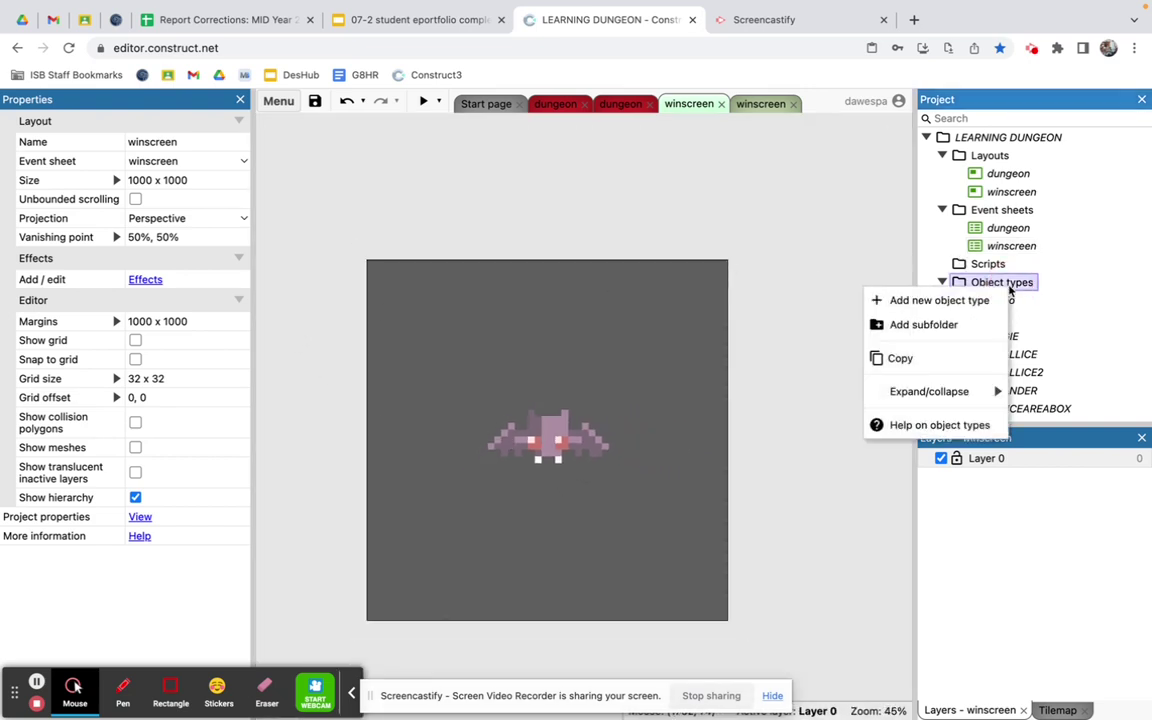
left_click(921, 301)
scroll(602, 463, "down", 5)
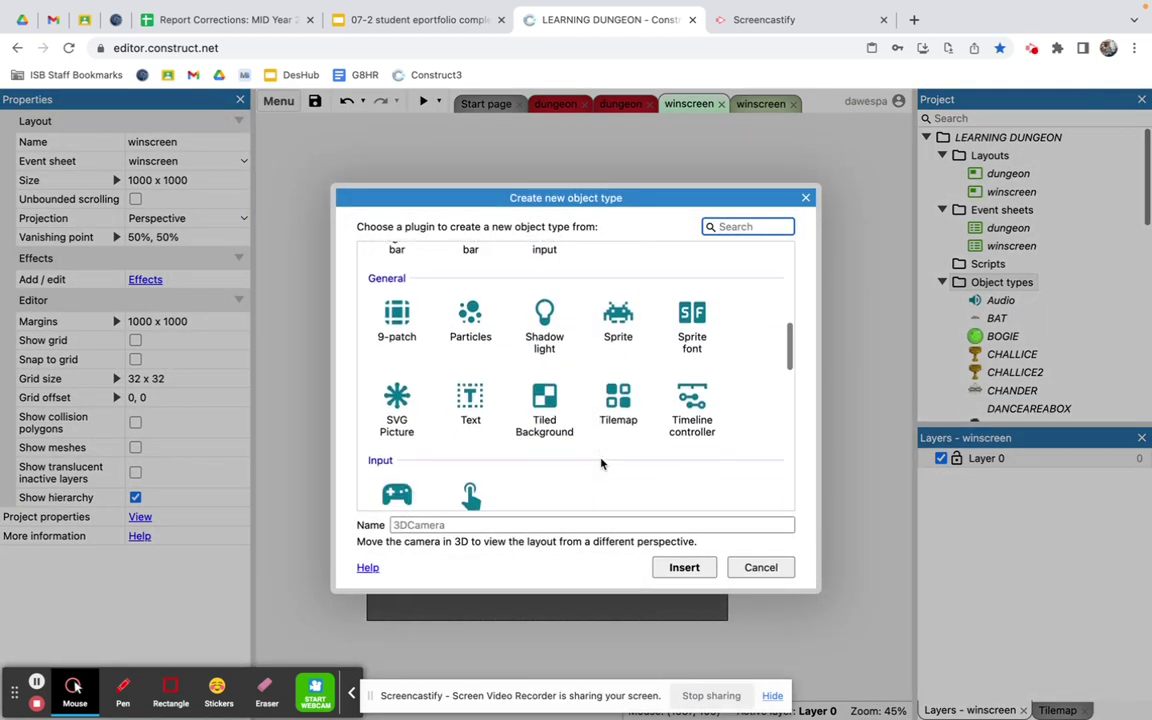
left_click(470, 405)
left_click(426, 525)
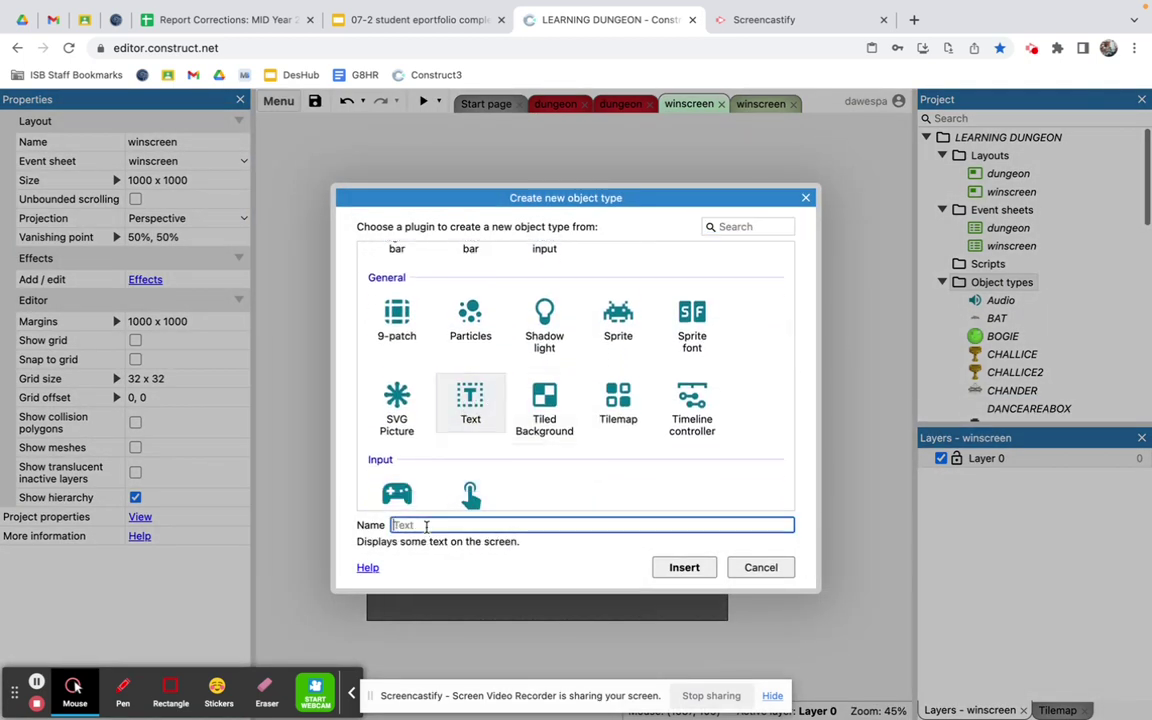
type("WINSCORE")
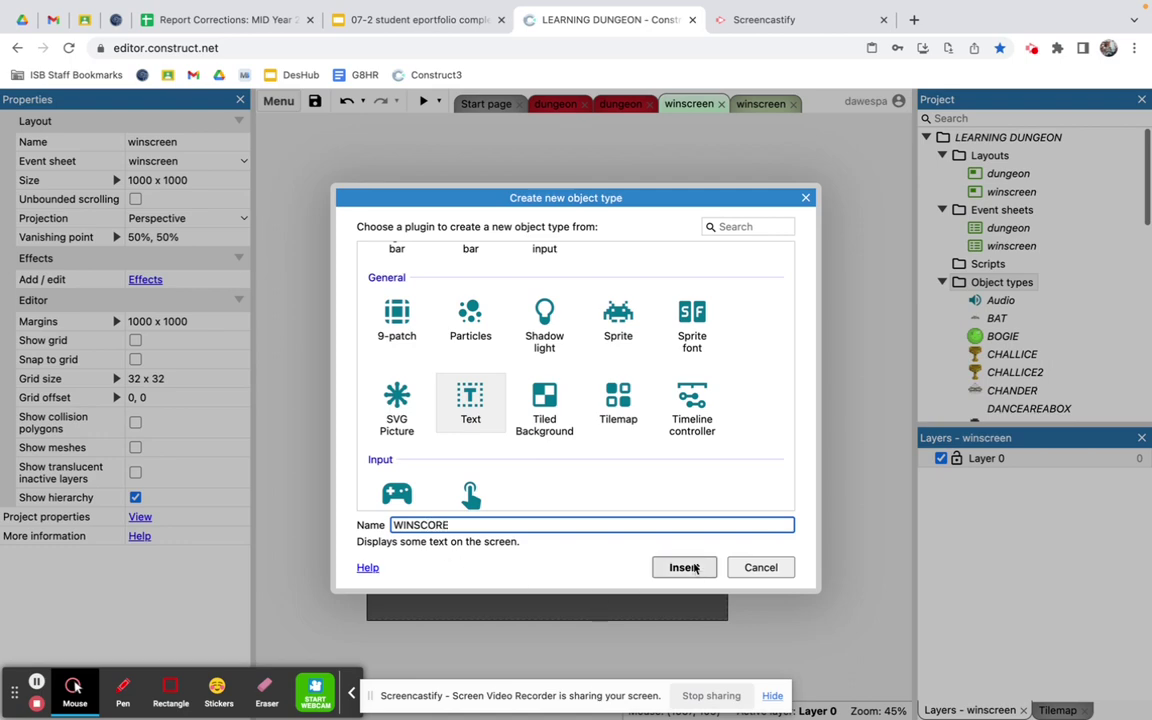
left_click(684, 567)
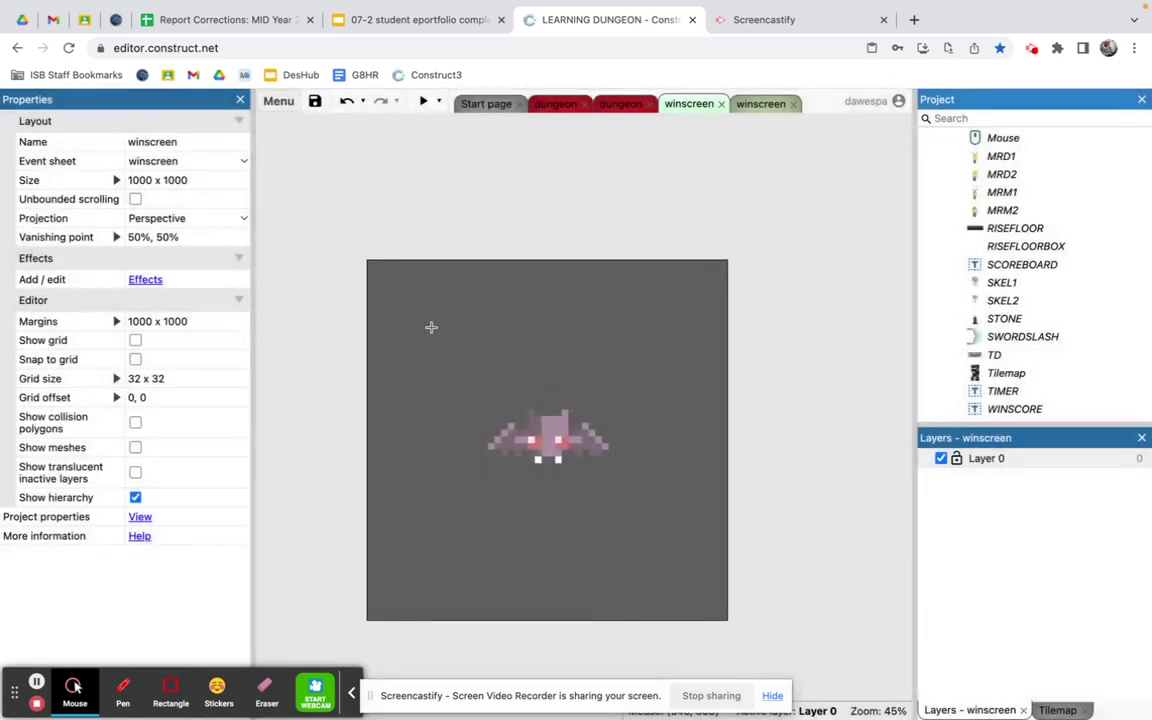
Step: Place a WINSCORE text box on the winscreen layout and enlarge it to 803 x 369
left_click(404, 298)
left_click_drag(484, 318, 702, 441)
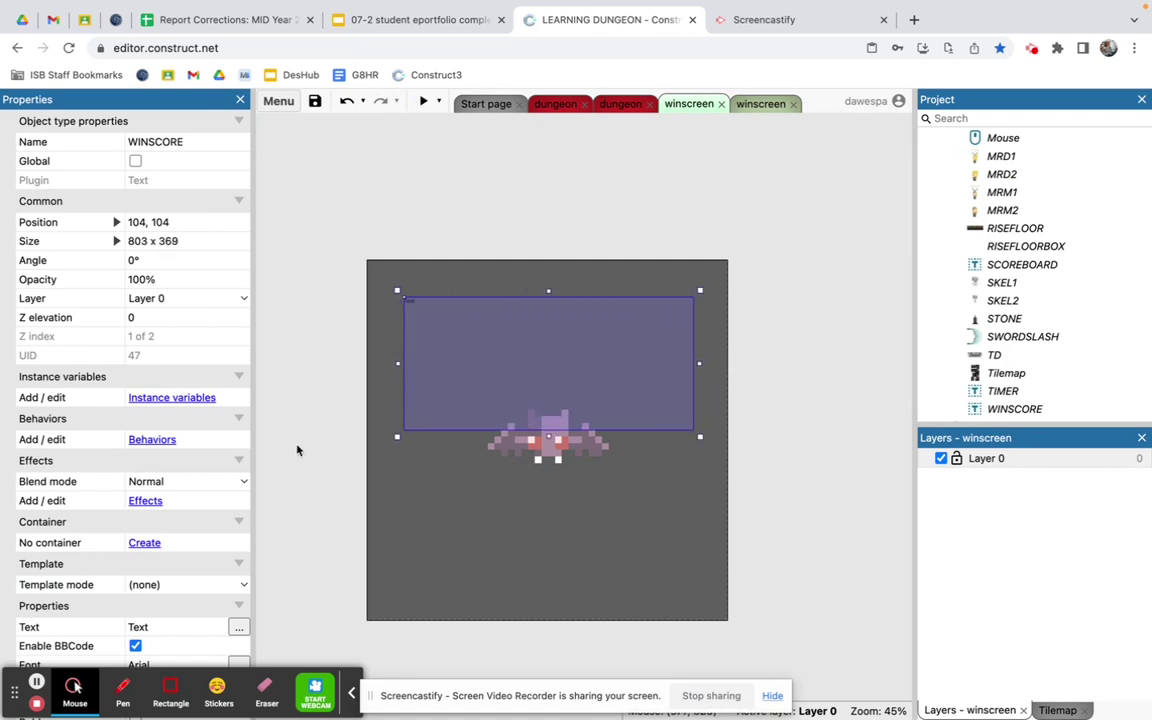
Step: Set the WINSCORE text size to 80 and colour it pinkish-red (201, 115, 115)
scroll(144, 460, "down", 4)
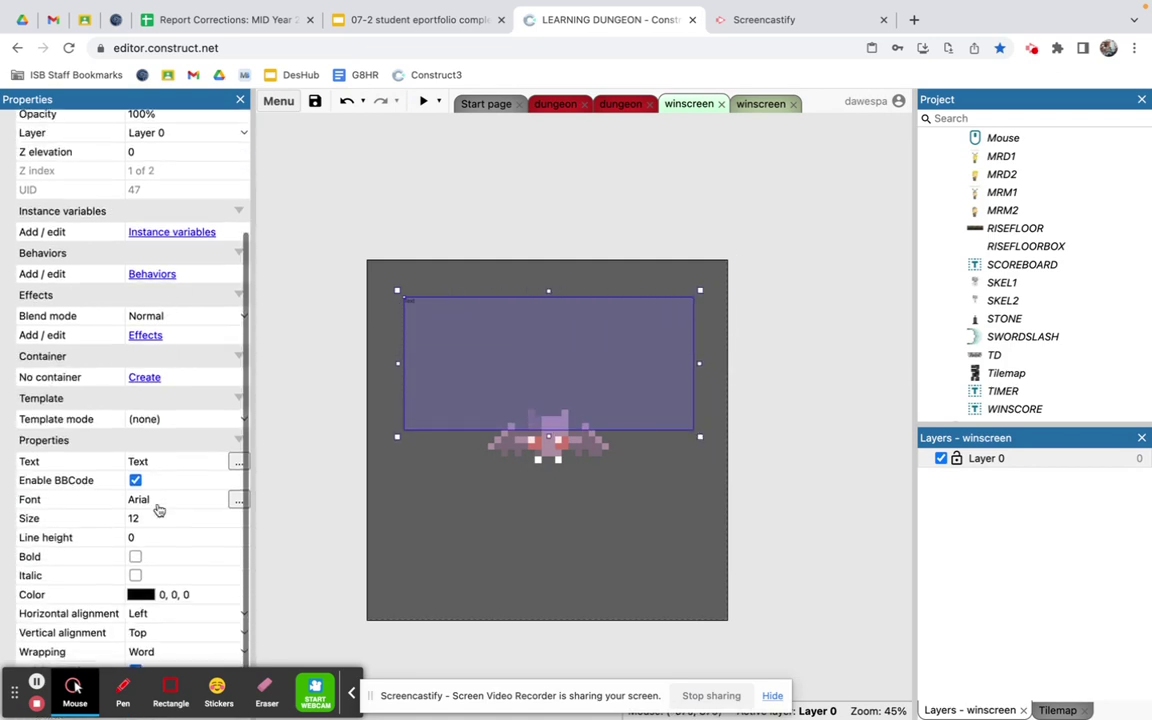
left_click(135, 508)
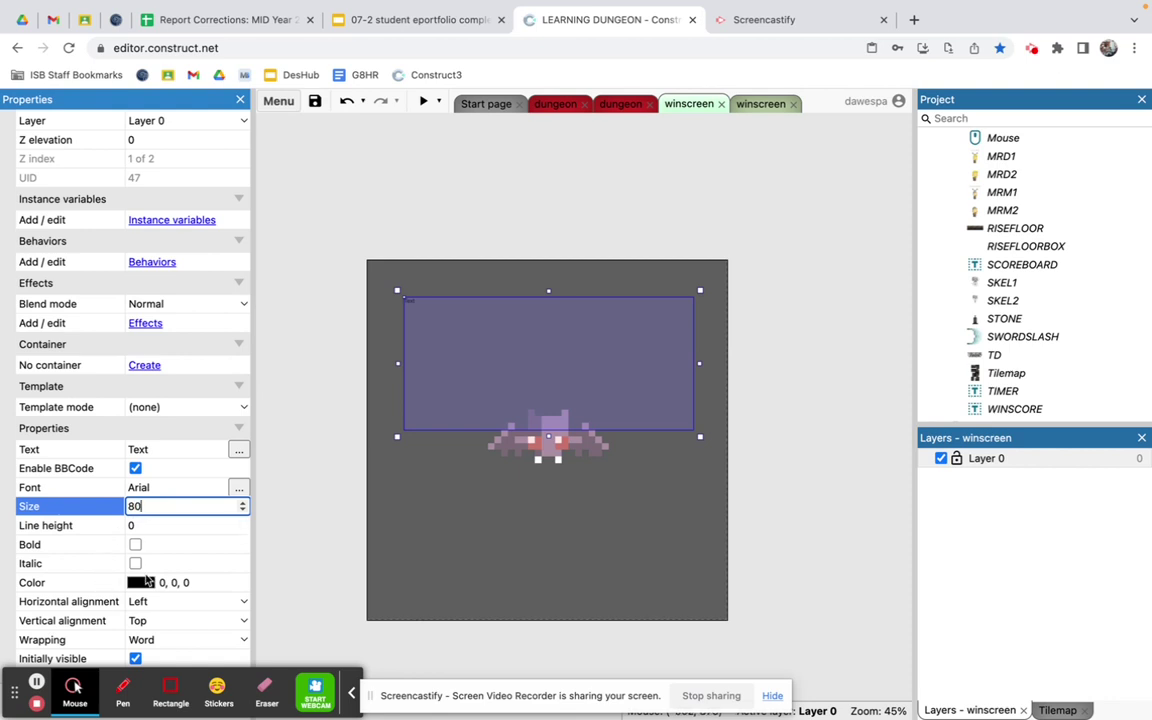
left_click(141, 582)
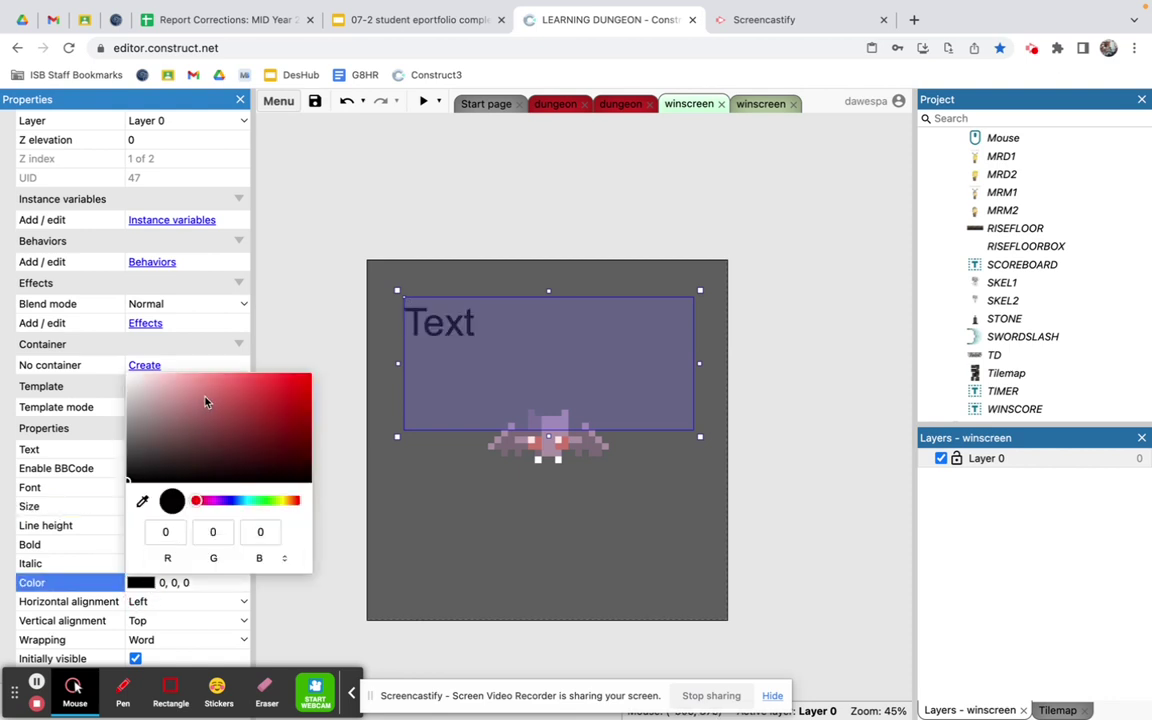
left_click(204, 397)
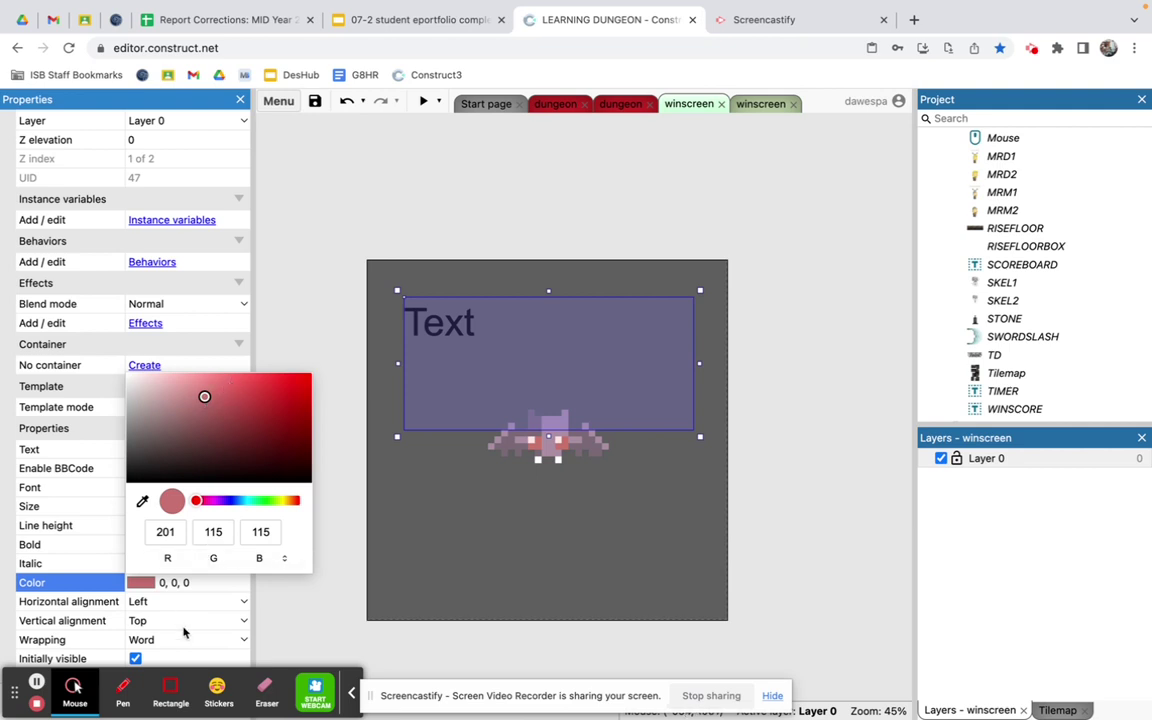